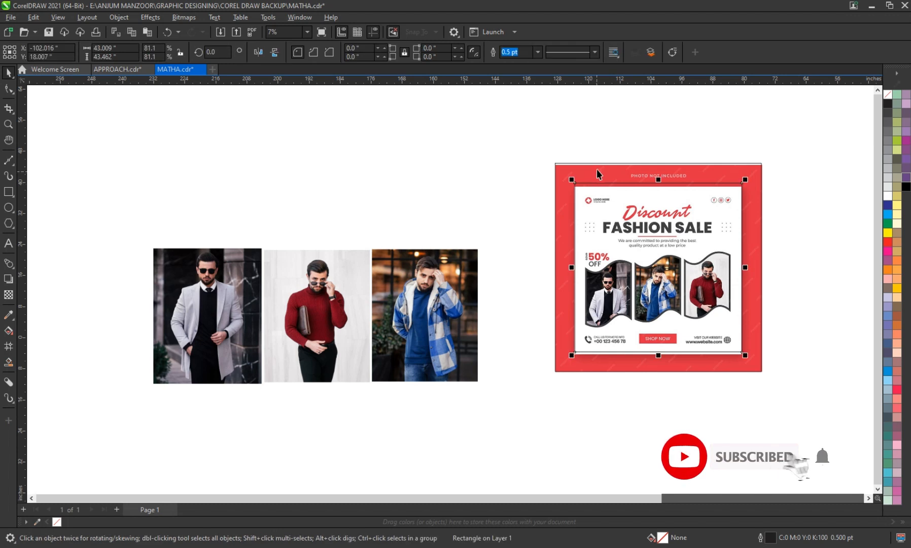
# Step: Duplicate the inner and outer rectangular frames to the empty area beside the Discount Fashion Sale poster
pyautogui.scroll(-2, 671, 279)
pyautogui.moveTo(671, 278); pyautogui.dragTo(780, 272)
pyautogui.rightClick(780, 273)
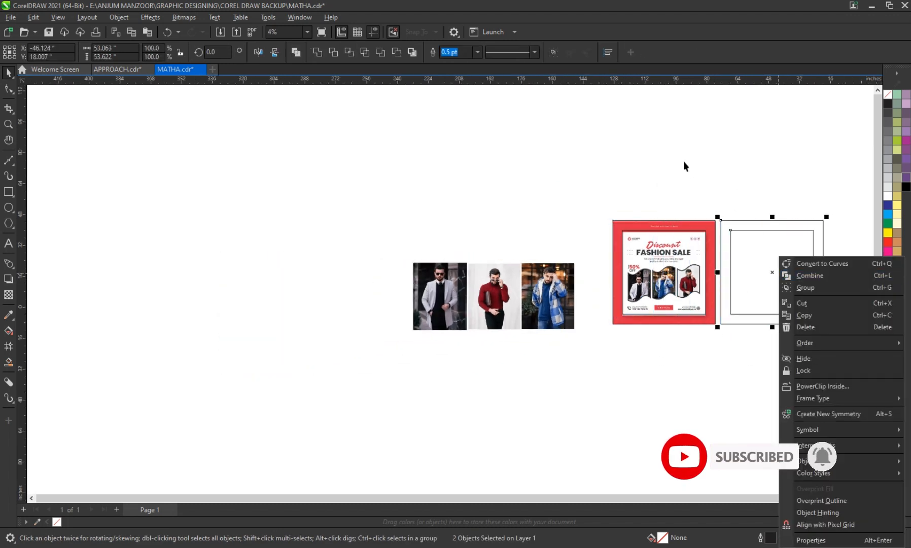
pyautogui.click(683, 161)
# Step: Delete the original inner and outer frame outlines lying over the sample poster
pyautogui.click(643, 230)
pyautogui.press('Delete')
pyautogui.click(642, 221)
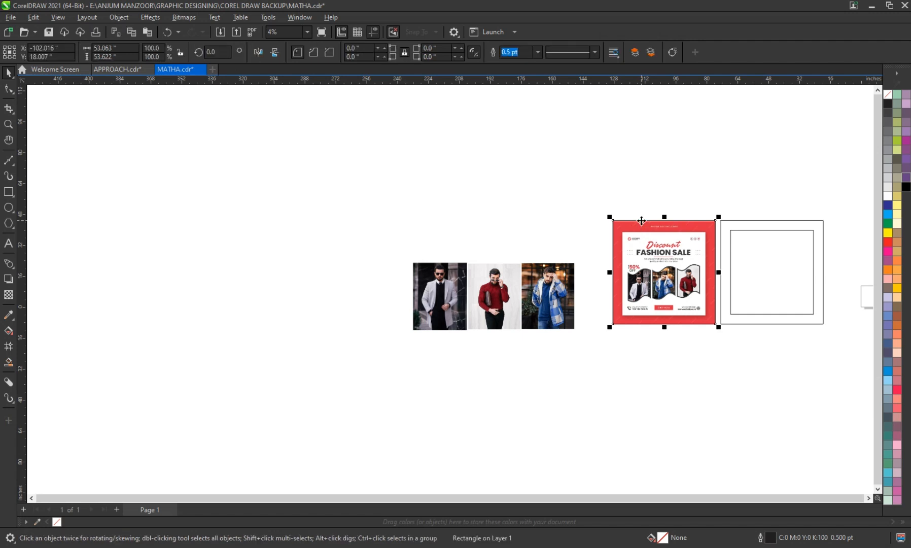
pyautogui.click(611, 240)
pyautogui.scroll(2, 793, 260)
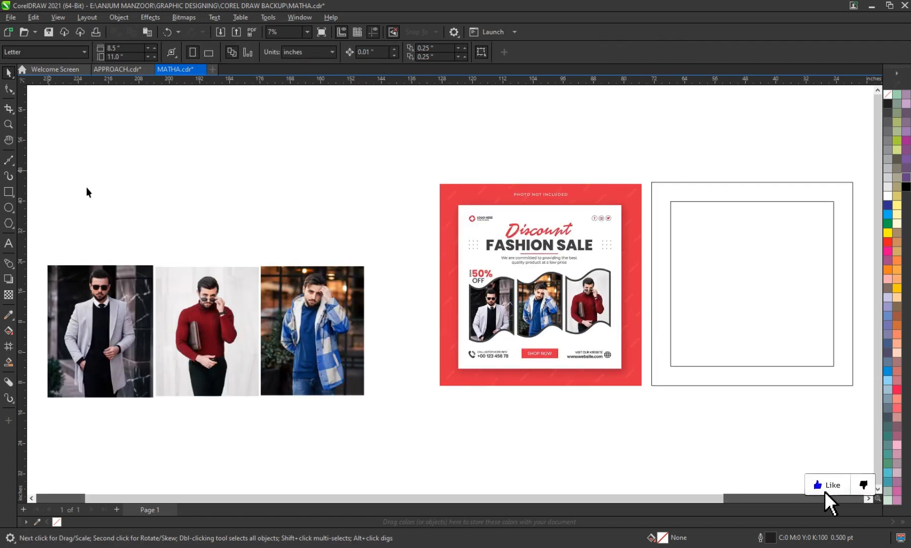
# Step: Draw a rectangle about 18.7 inches wide above the photos and convert it to curves
pyautogui.click(8, 191)
pyautogui.moveTo(277, 148); pyautogui.dragTo(348, 226)
pyautogui.click(8, 90)
pyautogui.hotkey('ctrl', 'q')
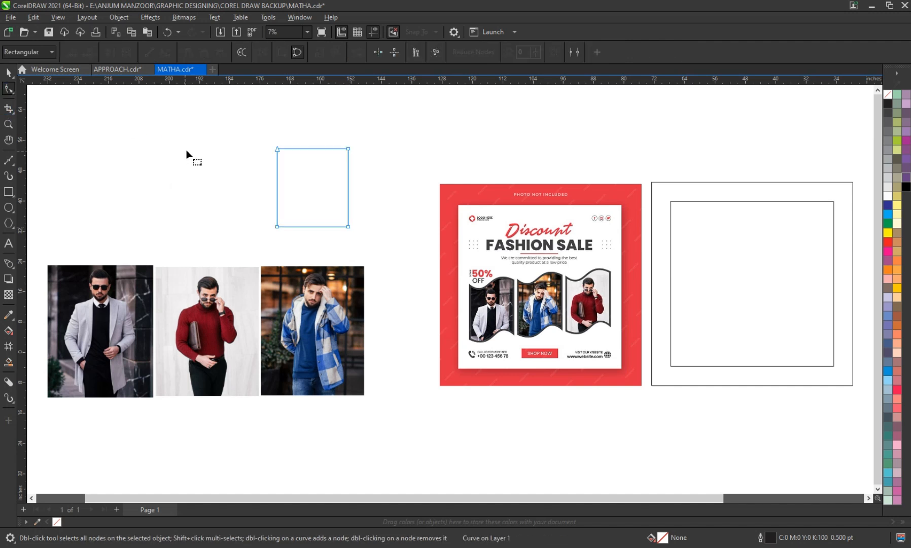
# Step: Select all nodes of the small rectangle and convert its straight sides to curve segments
pyautogui.moveTo(405, 250); pyautogui.dragTo(406, 250)
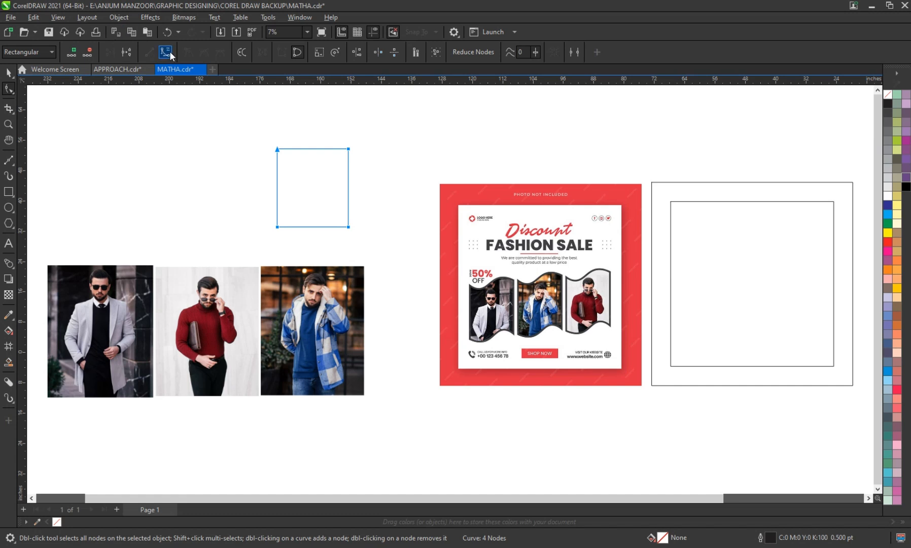
pyautogui.moveTo(349, 149); pyautogui.dragTo(349, 150)
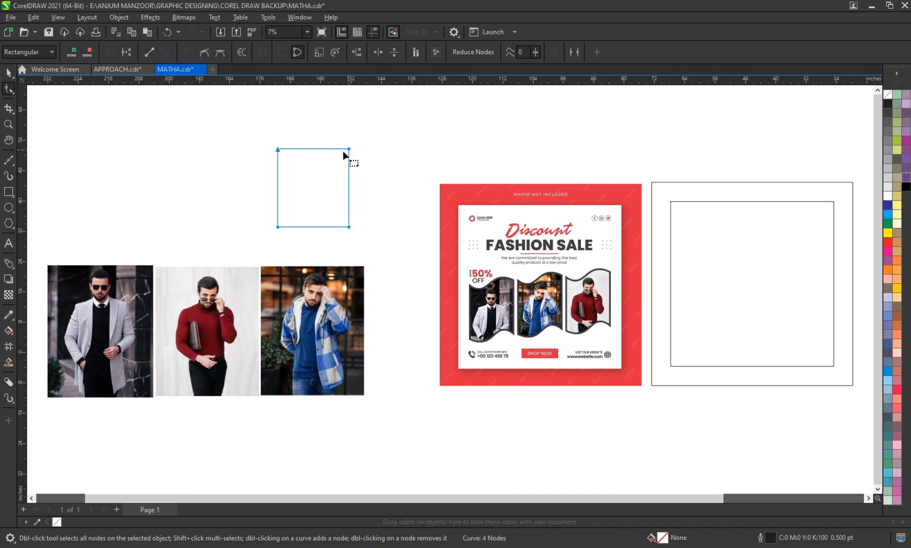
pyautogui.click(291, 146)
pyautogui.click(278, 149)
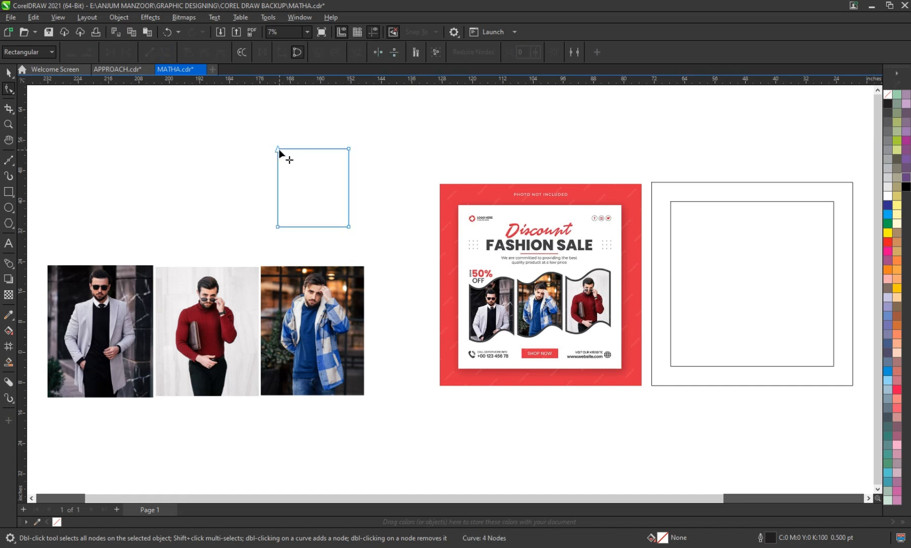
# Step: Bend the shape's upper edge into an S-wave that dips near the left corner and rises near the right corner
pyautogui.scroll(3, 333, 151)
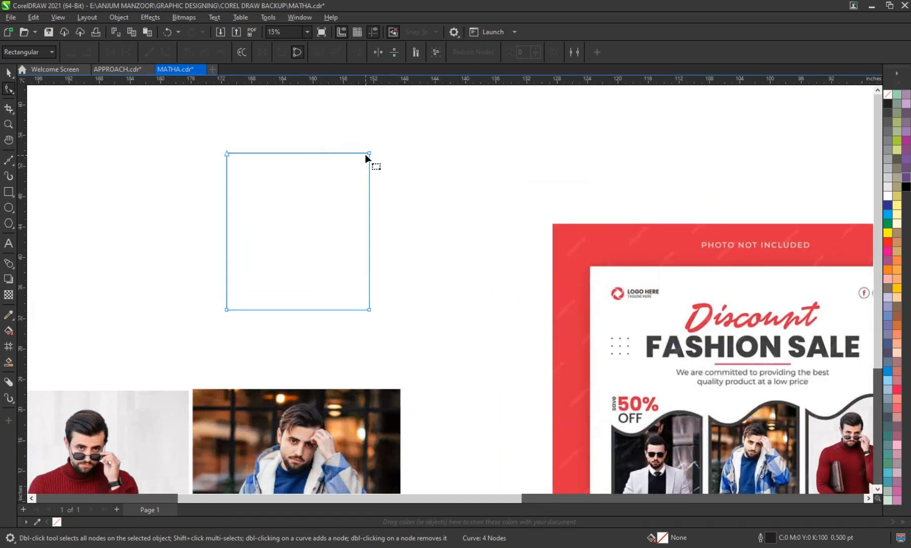
pyautogui.moveTo(305, 154); pyautogui.dragTo(302, 157)
pyautogui.click(368, 155)
pyautogui.scroll(-1, 337, 172)
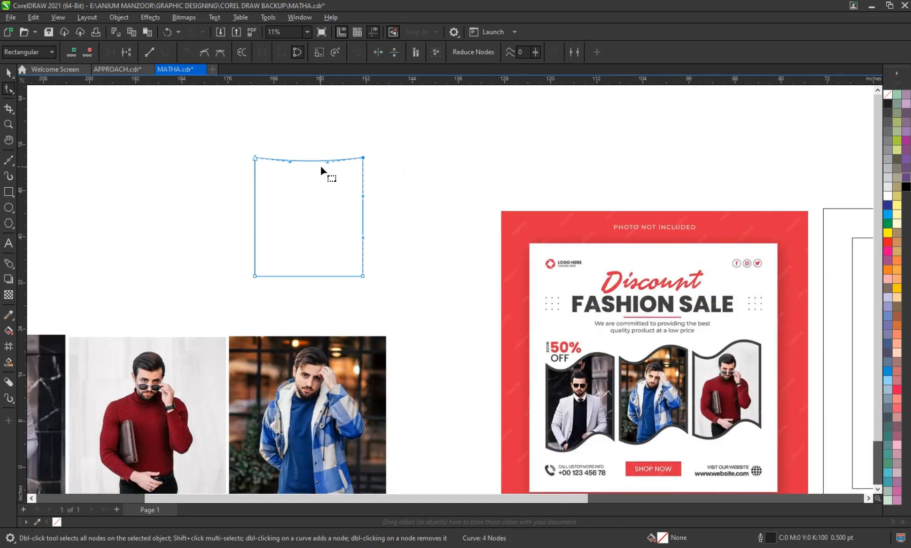
pyautogui.moveTo(328, 163); pyautogui.dragTo(339, 127)
pyautogui.moveTo(291, 161); pyautogui.dragTo(289, 204)
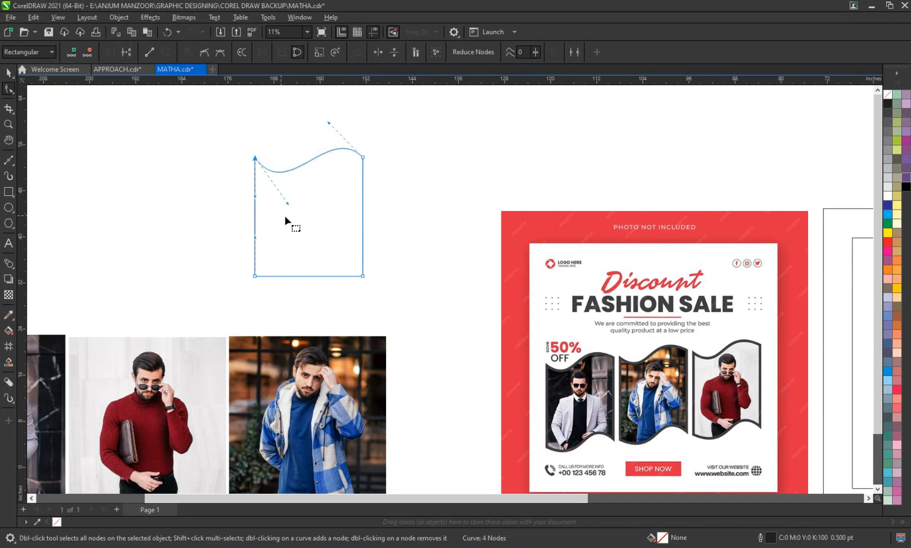
pyautogui.moveTo(329, 125); pyautogui.dragTo(330, 118)
# Step: Bend the shape's lower edge into a matching S-wave using its curve handles
pyautogui.moveTo(290, 277); pyautogui.dragTo(283, 307)
pyautogui.moveTo(327, 277); pyautogui.dragTo(343, 219)
pyautogui.moveTo(283, 308); pyautogui.dragTo(290, 319)
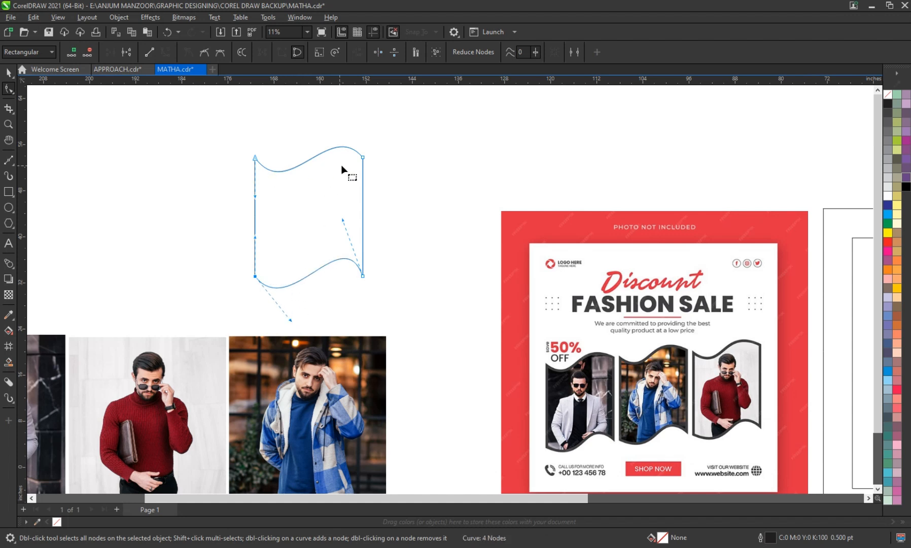
pyautogui.click(423, 224)
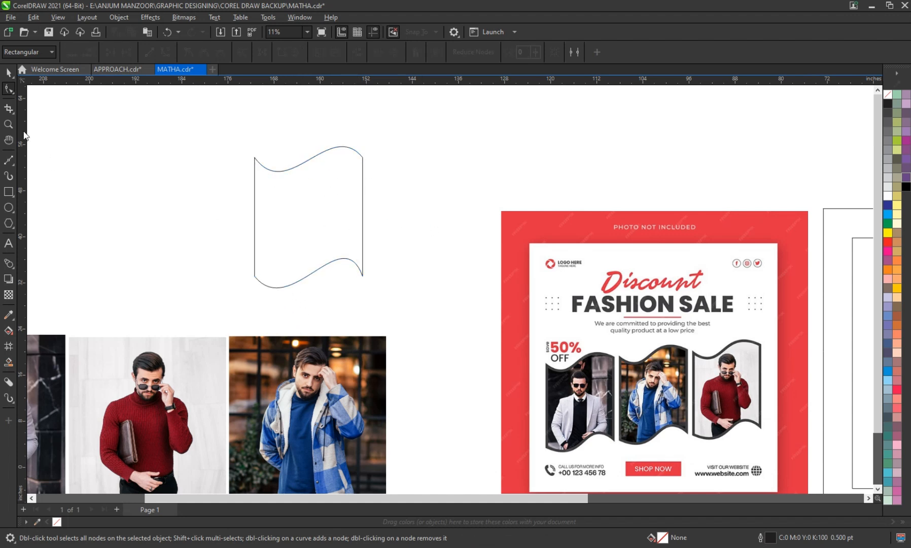
# Step: Move the wavy shape into the blank inner frame, scale it to about 13.7 × 18 inches and nudge it left
pyautogui.click(7, 75)
pyautogui.scroll(-1, 246, 182)
pyautogui.moveTo(282, 200); pyautogui.dragTo(682, 326)
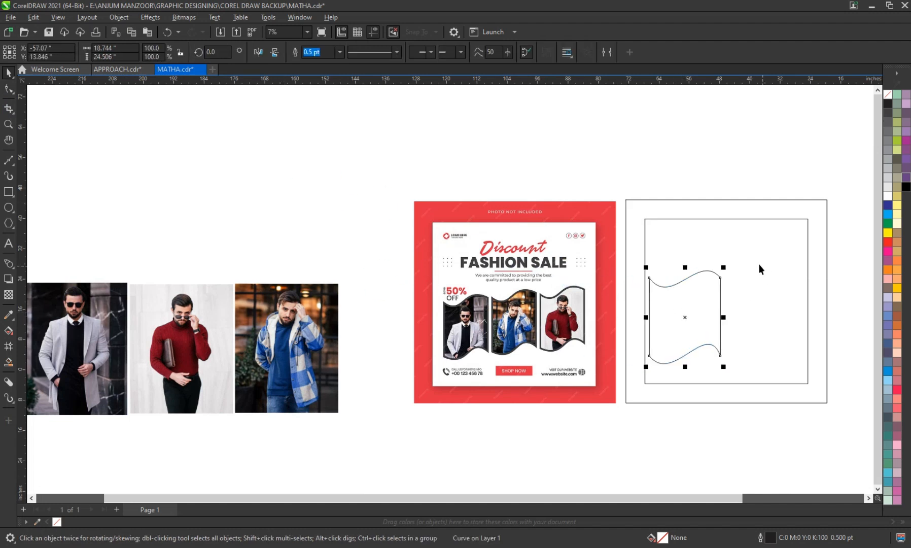
pyautogui.moveTo(724, 268); pyautogui.dragTo(714, 279)
pyautogui.press('Left')
pyautogui.press('Left')
pyautogui.press('Left')
pyautogui.press('Left')
pyautogui.press('Left')
pyautogui.press('Left')
pyautogui.press('Left')
pyautogui.press('Left')
pyautogui.press('Left')
pyautogui.press('Left')
pyautogui.press('Left')
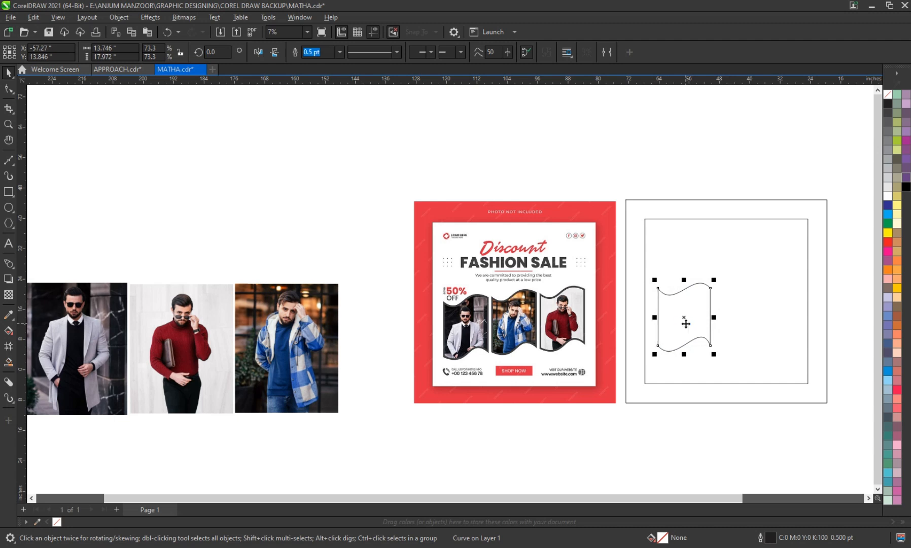
# Step: Duplicate the wavy shape twice to form an evenly spaced horizontal row of three
pyautogui.moveTo(678, 319); pyautogui.dragTo(744, 318)
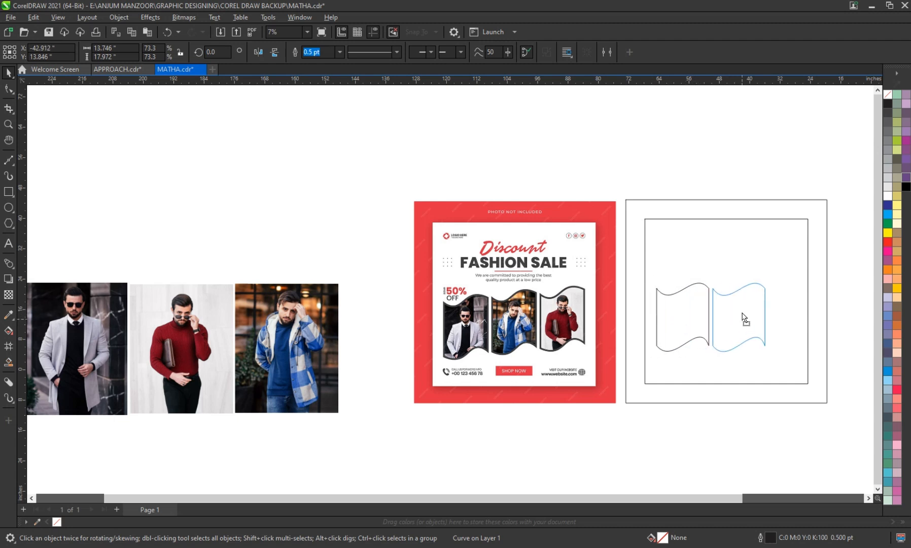
pyautogui.rightClick(744, 319)
pyautogui.click(837, 336)
pyautogui.click(749, 318)
pyautogui.hotkey('ctrl', 'd')
# Step: Scale the three wavy shapes together to about 36.9 × 15.4 inches and center them horizontally in the inner frame
pyautogui.moveTo(653, 387); pyautogui.dragTo(643, 379)
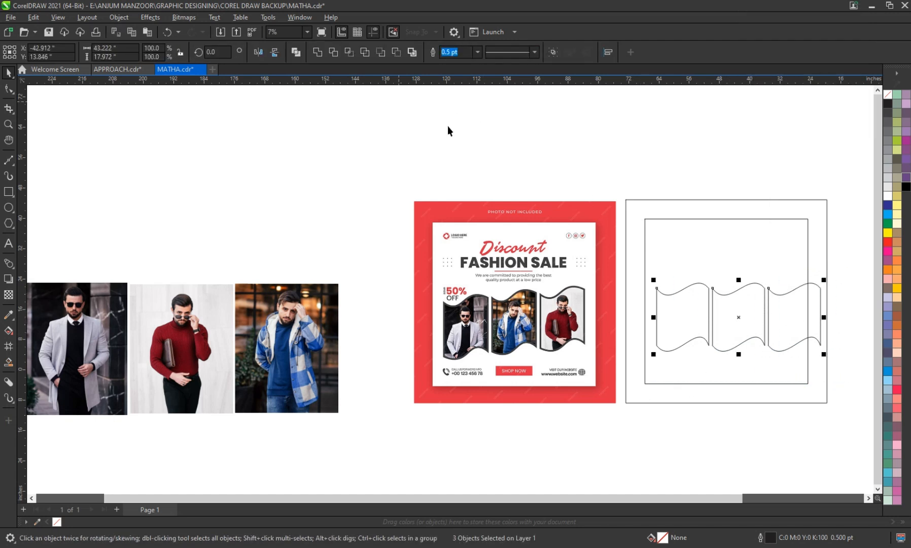
pyautogui.moveTo(819, 281); pyautogui.dragTo(810, 283)
pyautogui.moveTo(742, 322)
pyautogui.mouseDown()
pyautogui.moveTo(674, 319)
pyautogui.moveTo(726, 320)
pyautogui.mouseUp()
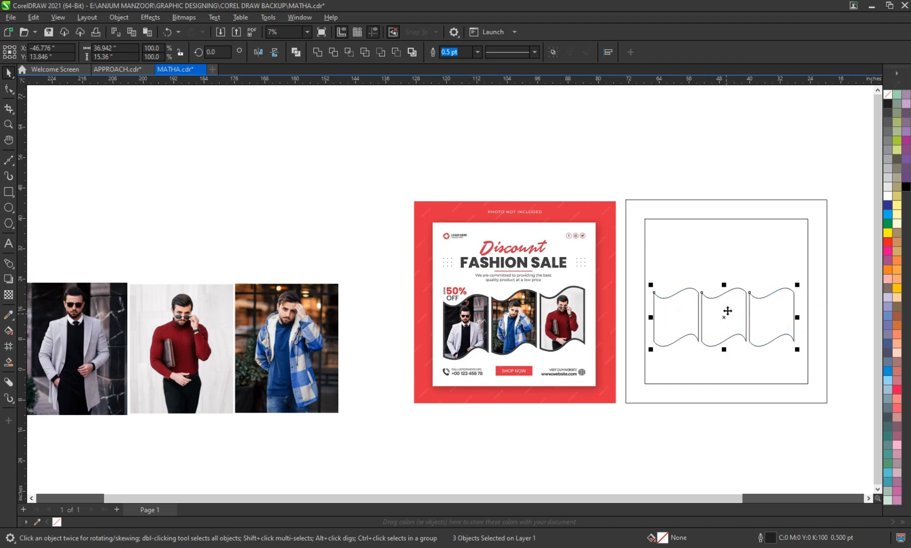
pyautogui.keyDown('shift'); pyautogui.click(741, 256); pyautogui.keyUp('shift')
pyautogui.press('c')
pyautogui.click(606, 106)
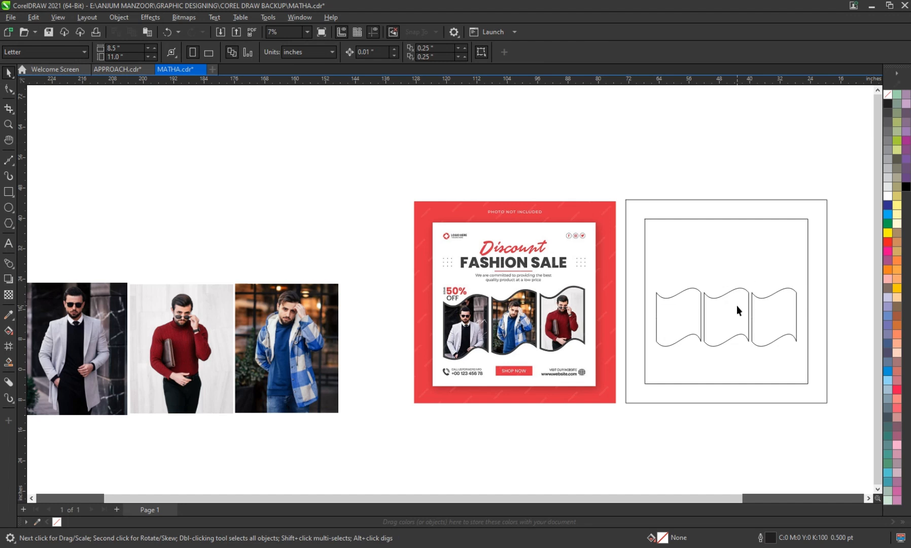
# Step: PowerClip the photo of the man in the blue checked jacket inside the middle wavy shape
pyautogui.click(737, 306)
pyautogui.click(559, 113)
pyautogui.rightClick(300, 346)
pyautogui.click(337, 187)
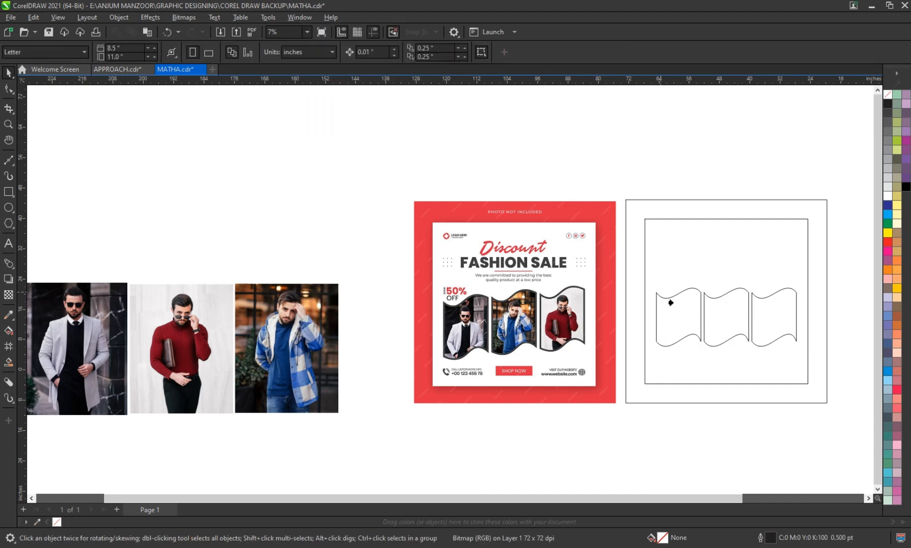
pyautogui.click(729, 319)
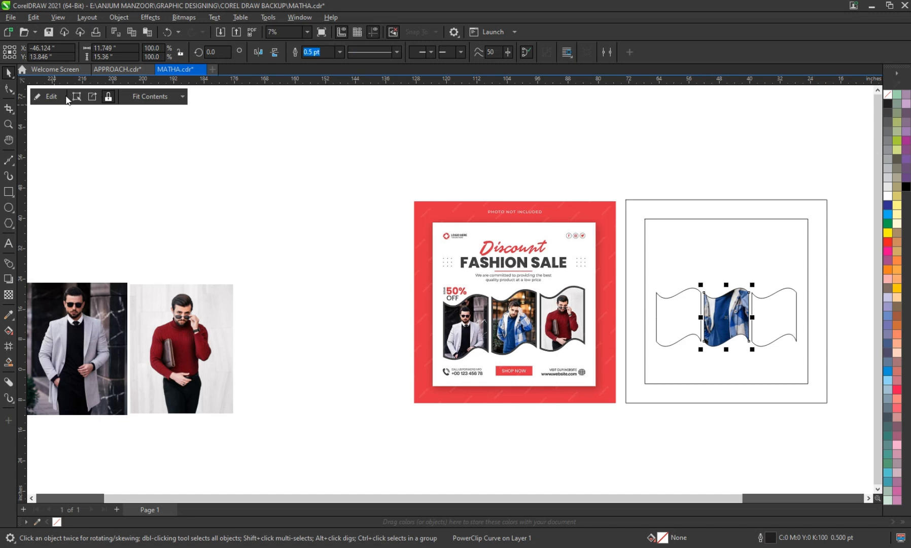
# Step: Edit the middle shape's PowerClip contents and scale the photo down to 49.9%
pyautogui.click(62, 97)
pyautogui.click(730, 308)
pyautogui.moveTo(782, 249); pyautogui.dragTo(761, 276)
pyautogui.moveTo(758, 320); pyautogui.dragTo(757, 321)
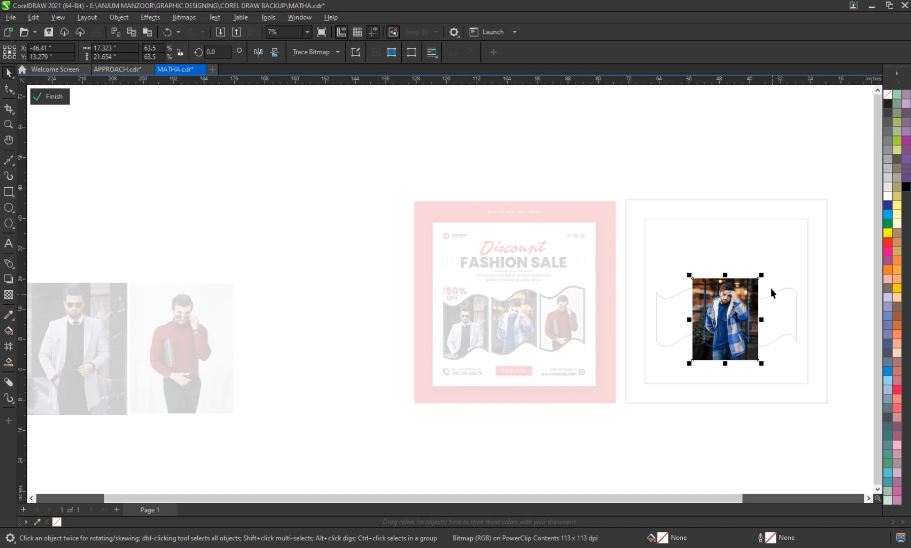
pyautogui.moveTo(761, 276); pyautogui.dragTo(757, 289)
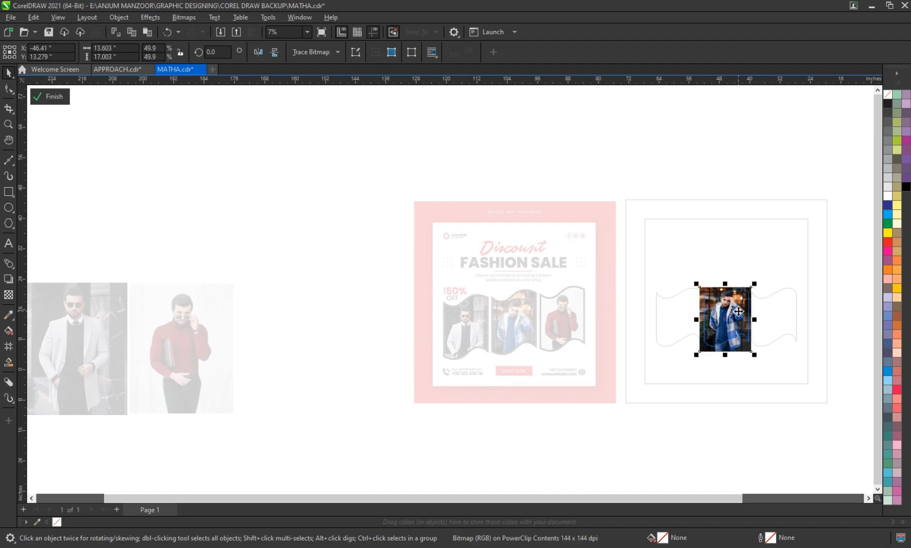
# Step: Nudge the blue-jacket photo right and down within the middle wavy shape
pyautogui.press('Right')
pyautogui.press('Right')
pyautogui.press('Right')
pyautogui.press('Right')
pyautogui.press('Right')
pyautogui.press('Right')
pyautogui.press('Right')
pyautogui.press('Right')
pyautogui.press('Right')
pyautogui.press('Right')
pyautogui.press('Right')
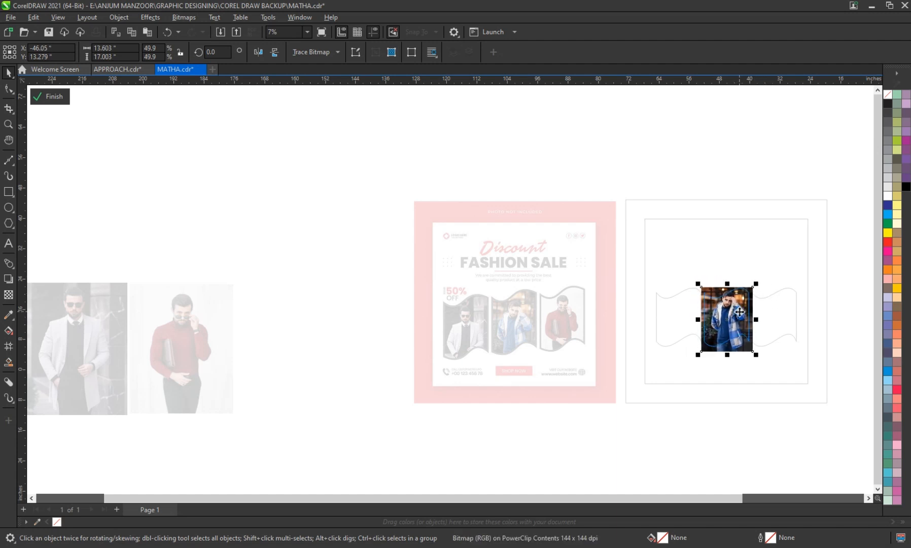
pyautogui.press('Right')
pyautogui.press('Right')
pyautogui.press('Down')
pyautogui.press('Down')
pyautogui.press('Down')
pyautogui.press('Down')
pyautogui.press('Down')
pyautogui.press('Down')
pyautogui.press('Down')
pyautogui.press('Down')
pyautogui.press('Down')
pyautogui.press('Down')
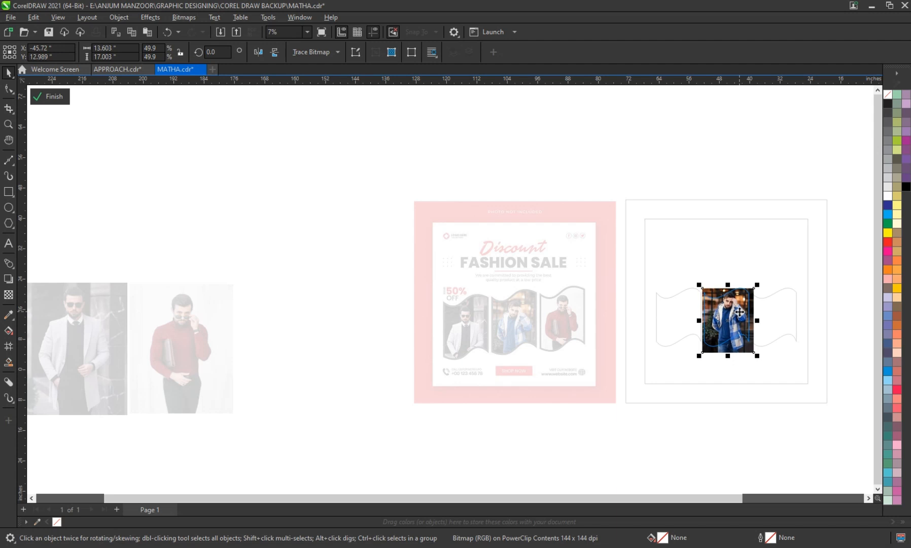
pyautogui.press('Down')
pyautogui.press('Down')
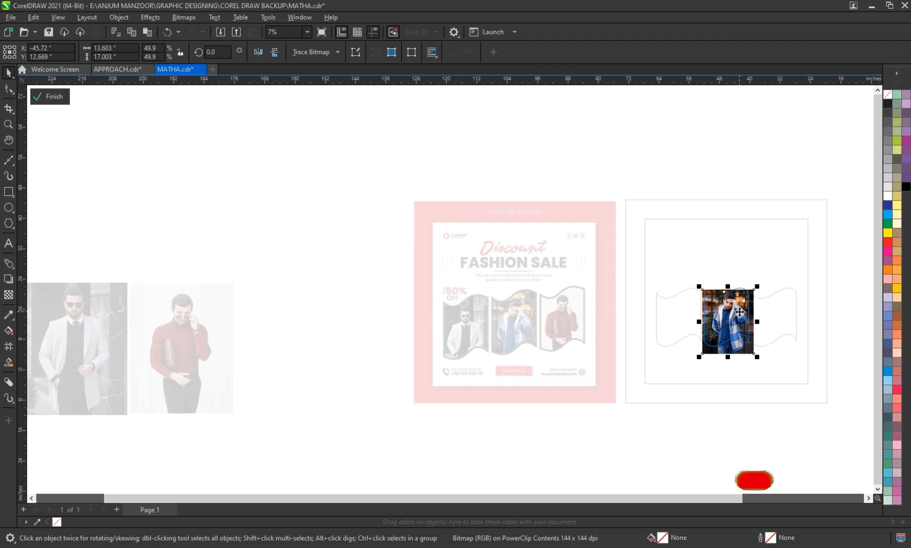
# Step: Adjust the blue-jacket photo's scale to 50.1%, shift it right and slightly up, and finish editing the PowerClip
pyautogui.scroll(3, 740, 312)
pyautogui.moveTo(776, 259); pyautogui.dragTo(782, 252)
pyautogui.press('Right')
pyautogui.press('Right')
pyautogui.press('Right')
pyautogui.press('Right')
pyautogui.press('Right')
pyautogui.press('Right')
pyautogui.press('Right')
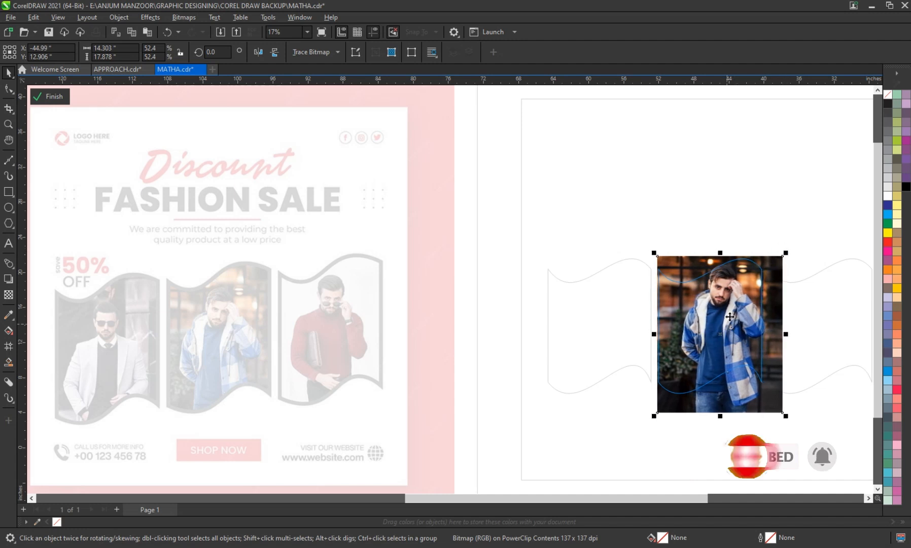
pyautogui.moveTo(787, 253); pyautogui.dragTo(783, 256)
pyautogui.press('Up')
pyautogui.press('Up')
pyautogui.press('Up')
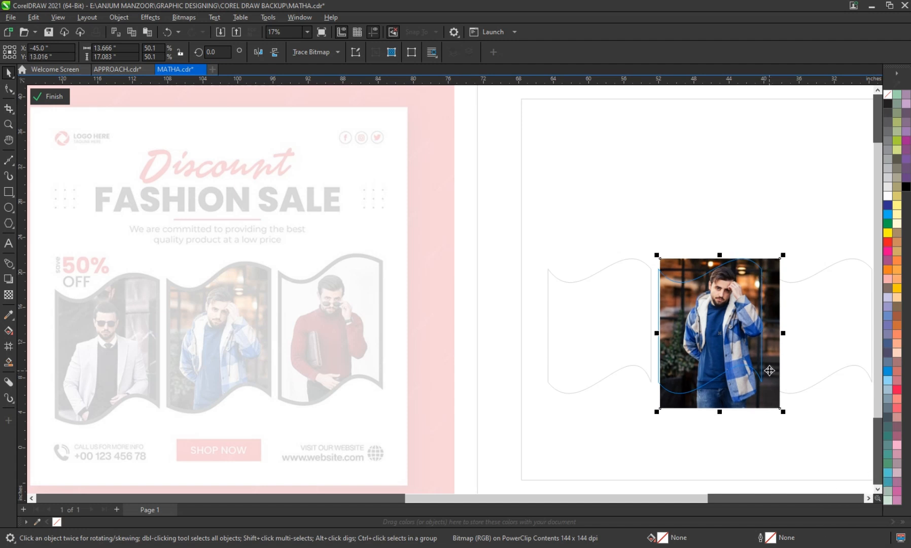
pyautogui.click(50, 97)
# Step: PowerClip the photo of the man in the red sweater inside the right wavy shape
pyautogui.scroll(-3, 599, 264)
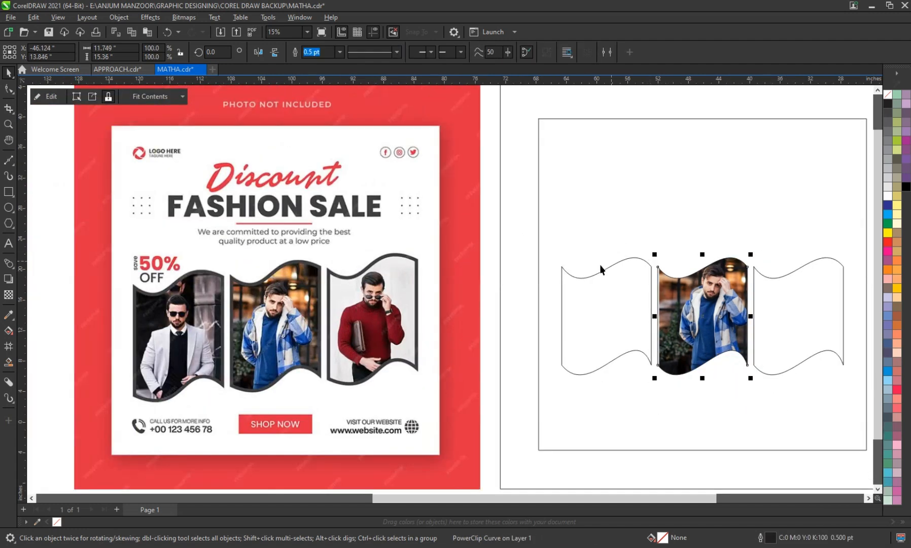
pyautogui.scroll(-1, 456, 308)
pyautogui.rightClick(54, 330)
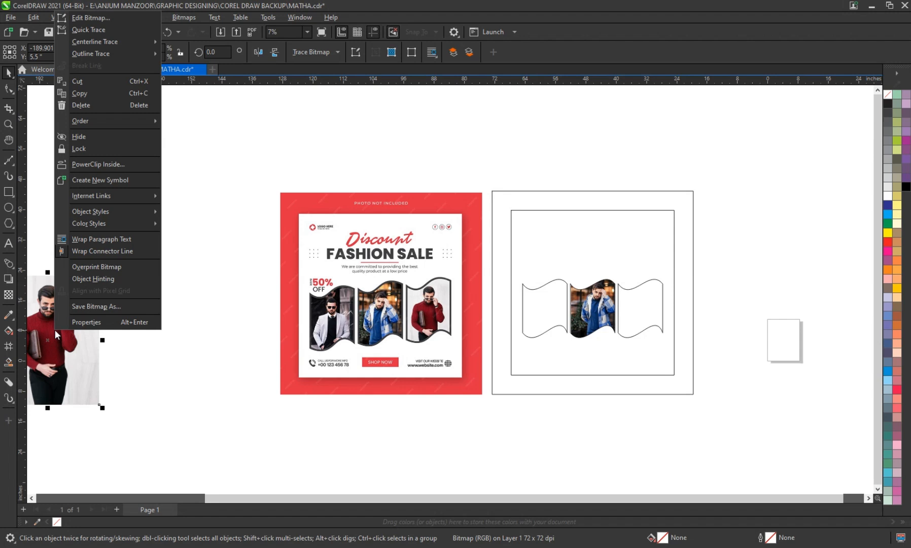
pyautogui.click(110, 163)
pyautogui.click(649, 315)
# Step: Edit the right shape's PowerClip contents, scale the red-sweater photo to 49.1% and move it over the wavy outline
pyautogui.click(51, 97)
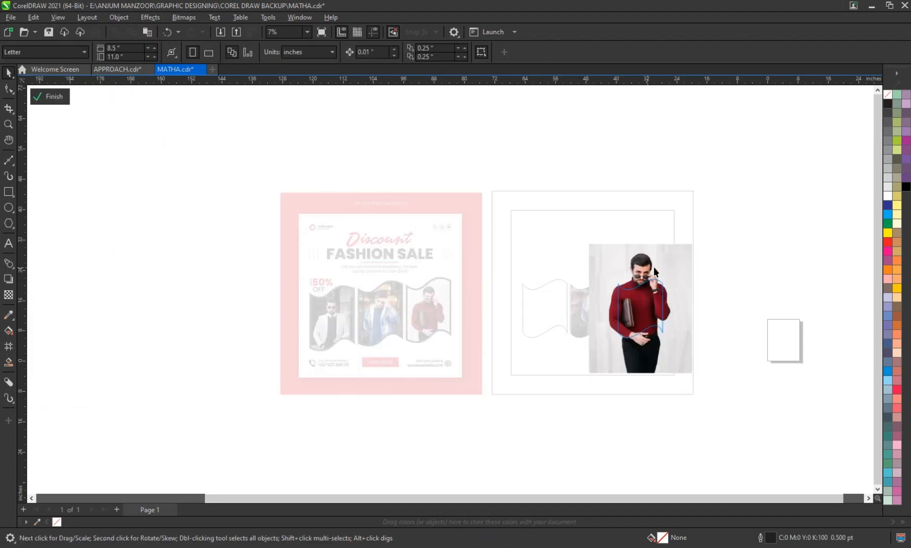
pyautogui.moveTo(694, 242); pyautogui.dragTo(670, 260)
pyautogui.scroll(2, 680, 259)
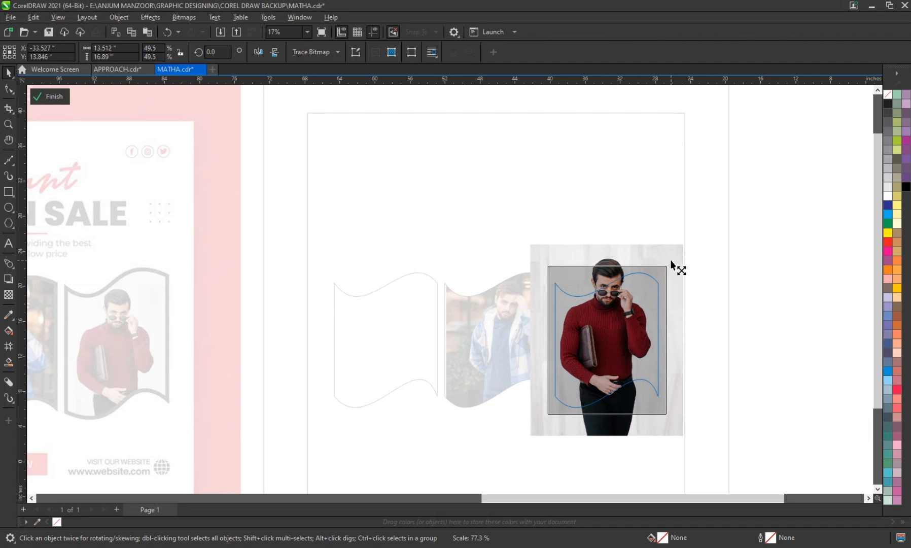
pyautogui.moveTo(649, 296); pyautogui.dragTo(650, 298)
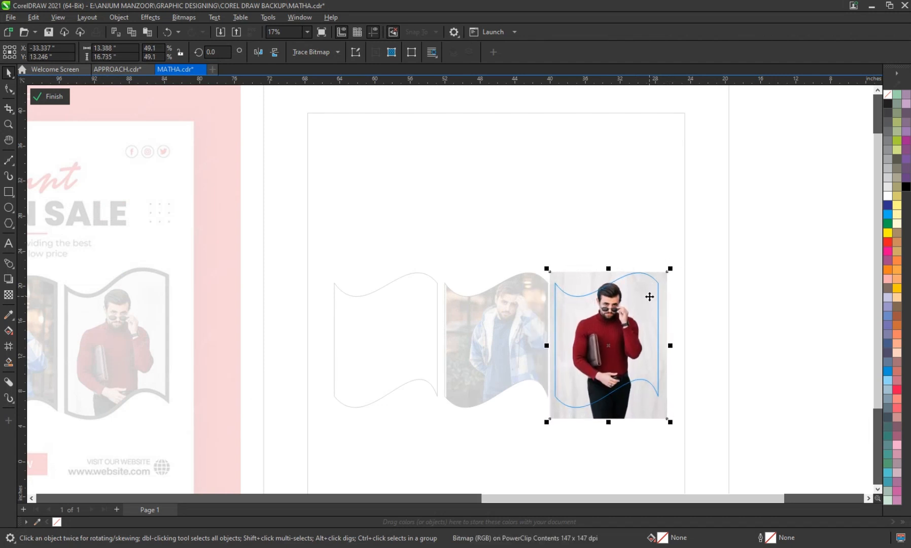
# Step: Nudge the red-sweater photo right so the man is centered in the right wavy shape, and finish editing the PowerClip
pyautogui.press('Right')
pyautogui.press('Right')
pyautogui.press('Right')
pyautogui.press('Right')
pyautogui.press('Right')
pyautogui.press('Right')
pyautogui.press('Right')
pyautogui.press('Right')
pyautogui.press('Right')
pyautogui.press('Right')
pyautogui.press('Right')
pyautogui.press('Right')
pyautogui.press('Right')
pyautogui.press('Right')
pyautogui.press('Right')
pyautogui.press('Right')
pyautogui.press('Right')
pyautogui.press('Right')
pyautogui.press('Right')
pyautogui.press('Right')
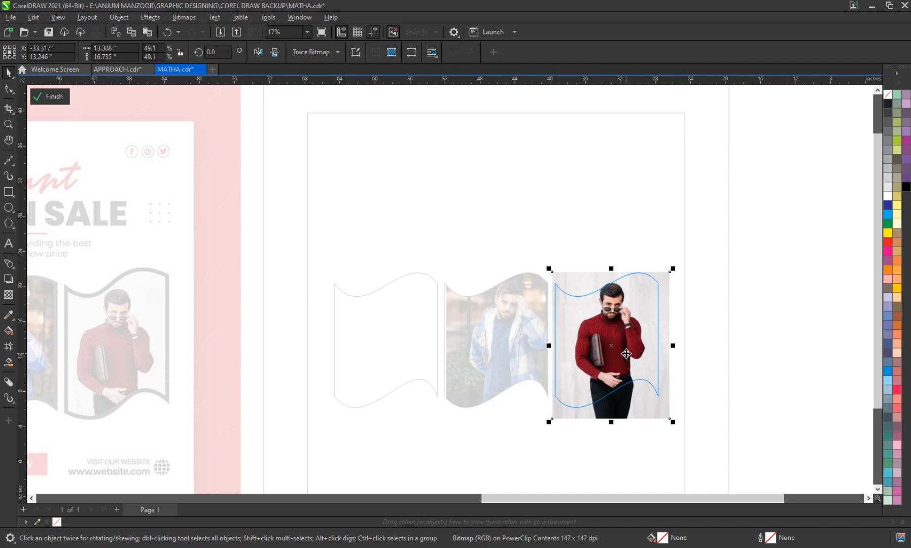
pyautogui.press('Right')
pyautogui.press('Right')
pyautogui.press('Right')
pyautogui.press('Right')
pyautogui.press('Right')
pyautogui.press('Right')
pyautogui.press('Right')
pyautogui.press('Right')
pyautogui.press('Right')
pyautogui.press('Right')
pyautogui.press('Right')
pyautogui.press('Right')
pyautogui.press('Right')
pyautogui.press('Right')
pyautogui.press('Right')
pyautogui.press('Right')
pyautogui.press('Right')
pyautogui.press('Right')
pyautogui.press('Right')
pyautogui.press('Right')
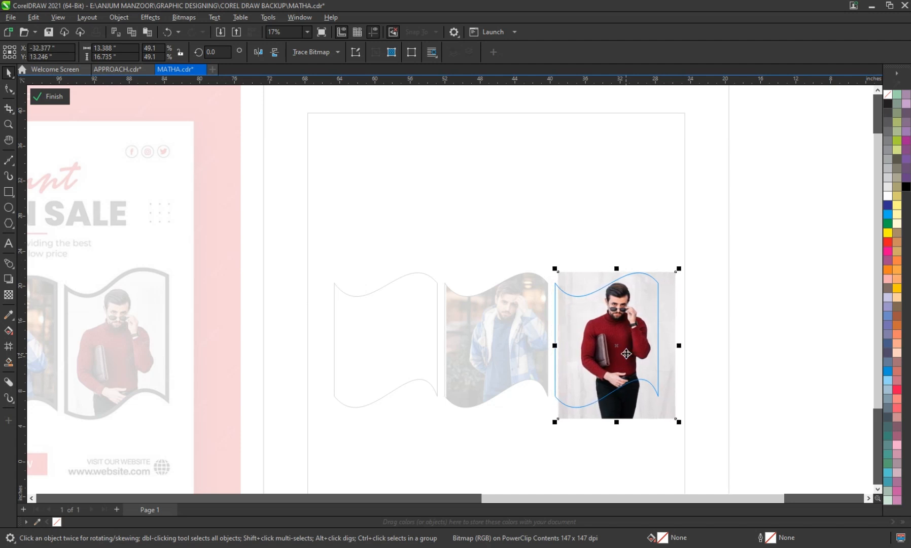
pyautogui.click(50, 97)
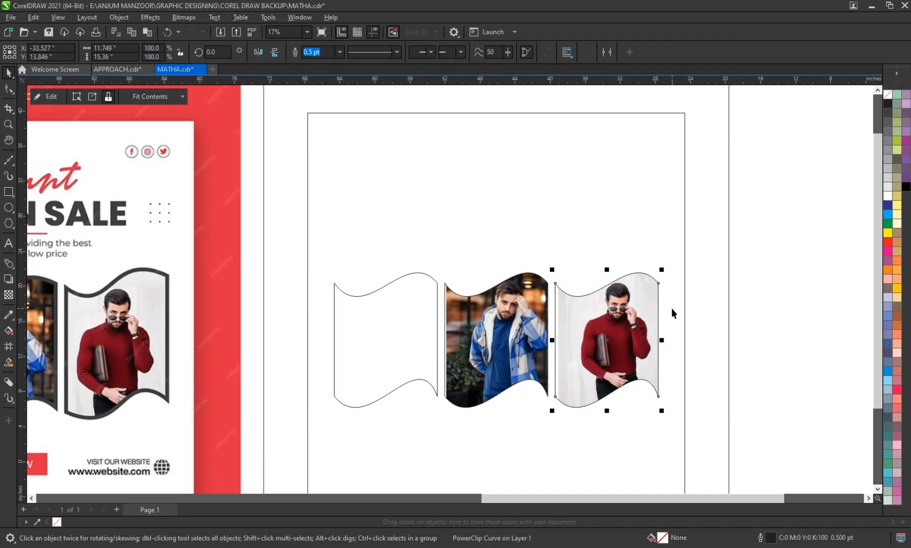
# Step: Edit the right frame's PowerClip contents, shift the red-sweater photo slightly left inside the wavy outline, and finish editing
pyautogui.click(46, 96)
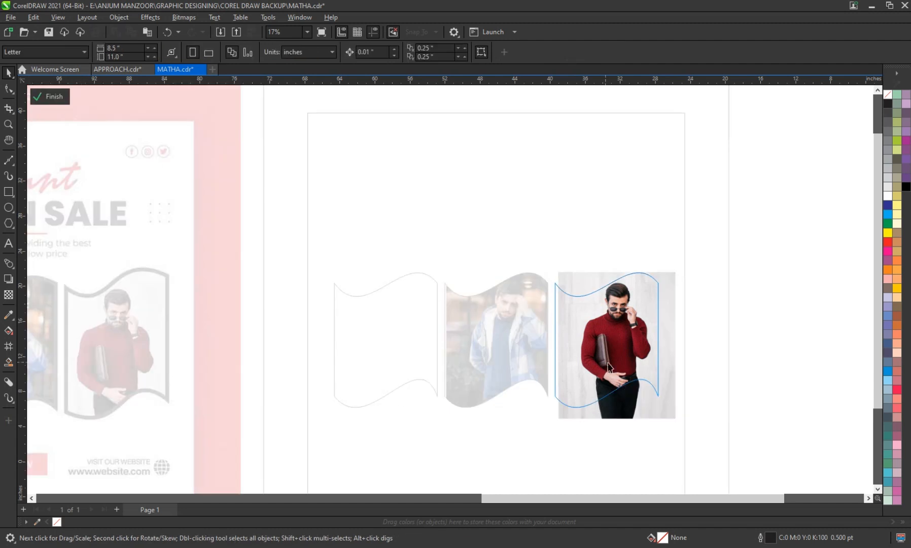
pyautogui.moveTo(553, 346); pyautogui.dragTo(546, 346)
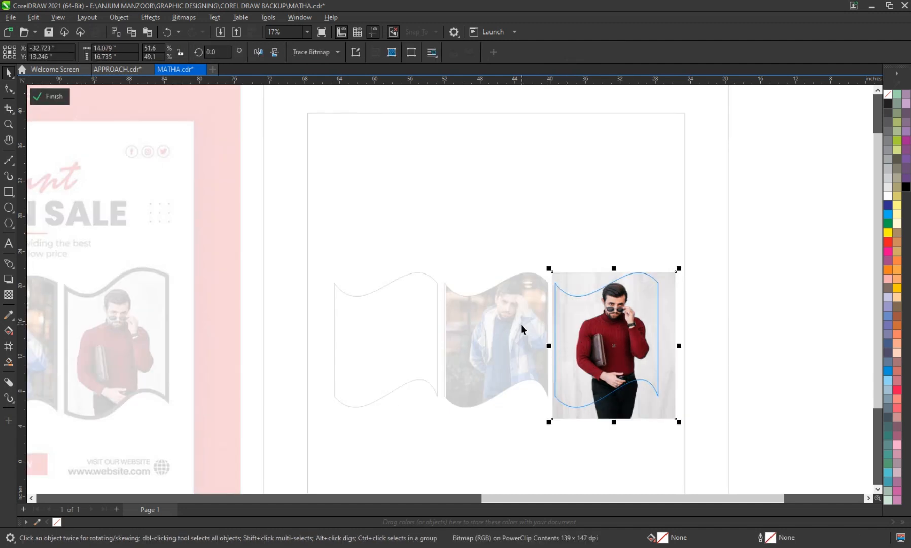
pyautogui.click(65, 99)
# Step: PowerClip the photo of the man in the light grey coat inside the empty left wavy shape
pyautogui.scroll(-4, 236, 316)
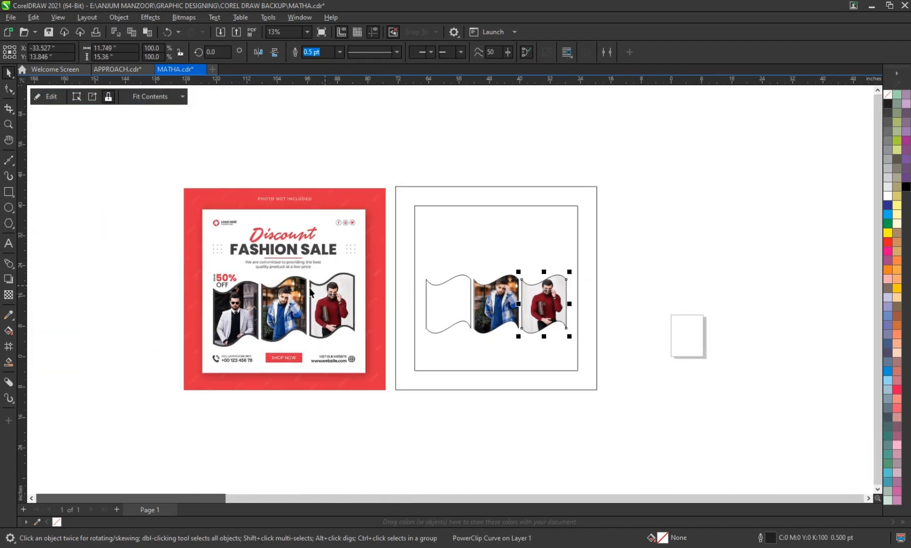
pyautogui.scroll(2, 96, 331)
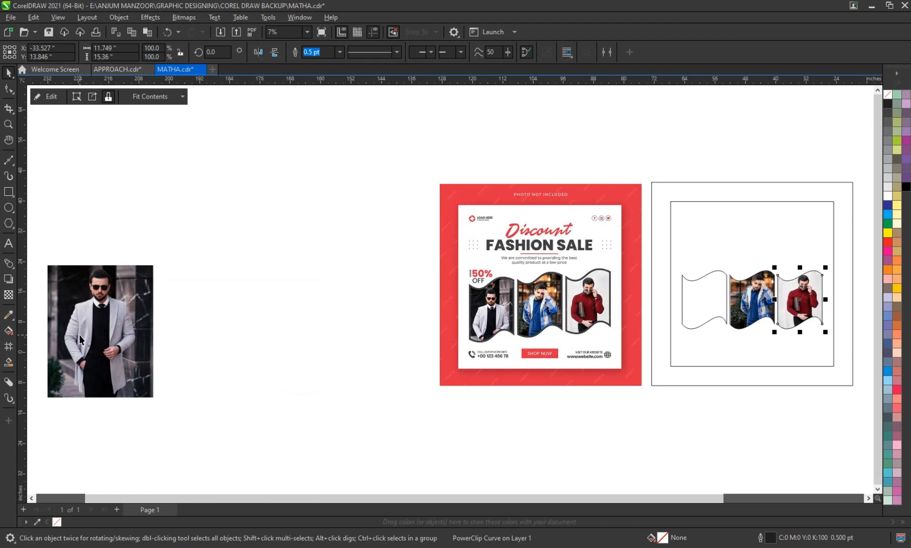
pyautogui.click(107, 336)
pyautogui.rightClick(125, 337)
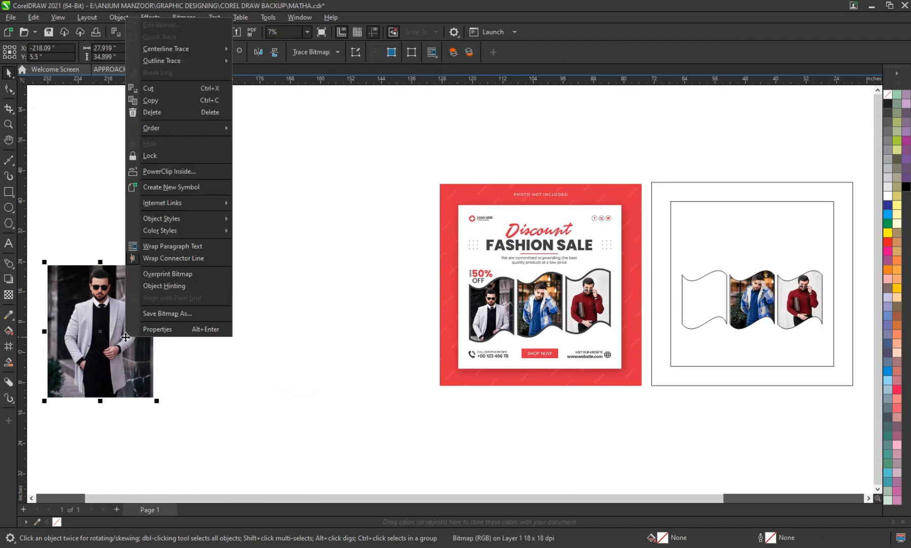
pyautogui.click(183, 171)
pyautogui.click(702, 297)
# Step: Edit the left frame's PowerClip contents, scale the grey-coat photo to 335.8%, fit the man's head and chest within the outline, and finish editing
pyautogui.click(60, 97)
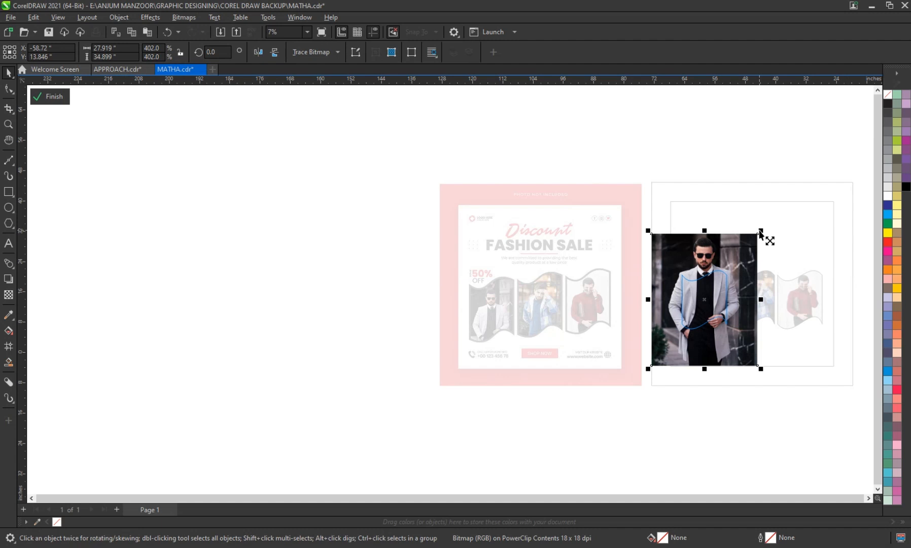
pyautogui.moveTo(737, 254)
pyautogui.mouseDown()
pyautogui.moveTo(735, 276)
pyautogui.moveTo(752, 262)
pyautogui.mouseUp()
pyautogui.scroll(3, 730, 266)
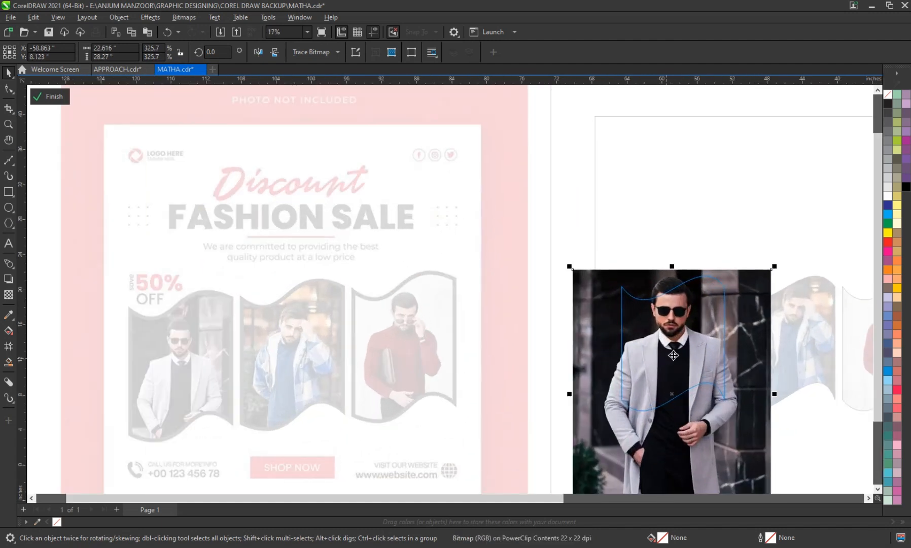
pyautogui.moveTo(684, 351); pyautogui.dragTo(667, 342)
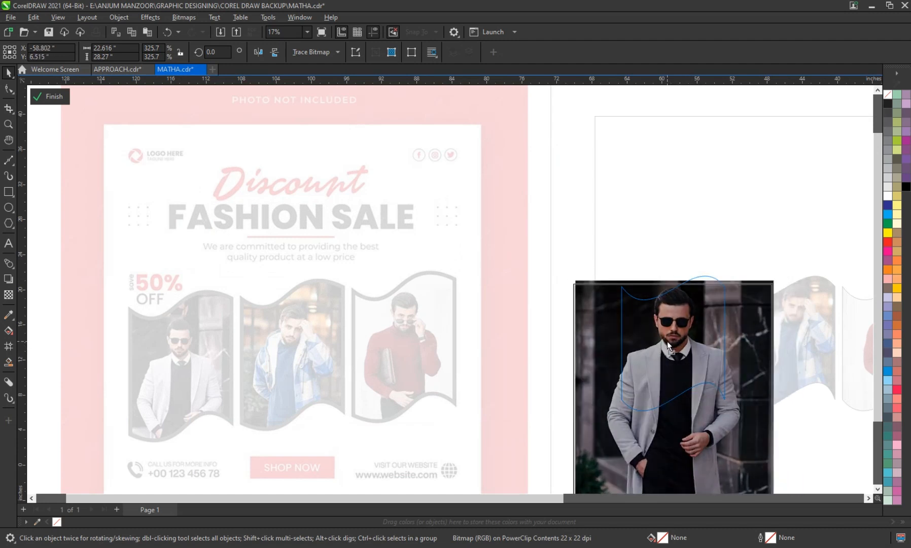
pyautogui.moveTo(776, 281); pyautogui.dragTo(783, 272)
pyautogui.moveTo(698, 306); pyautogui.dragTo(716, 306)
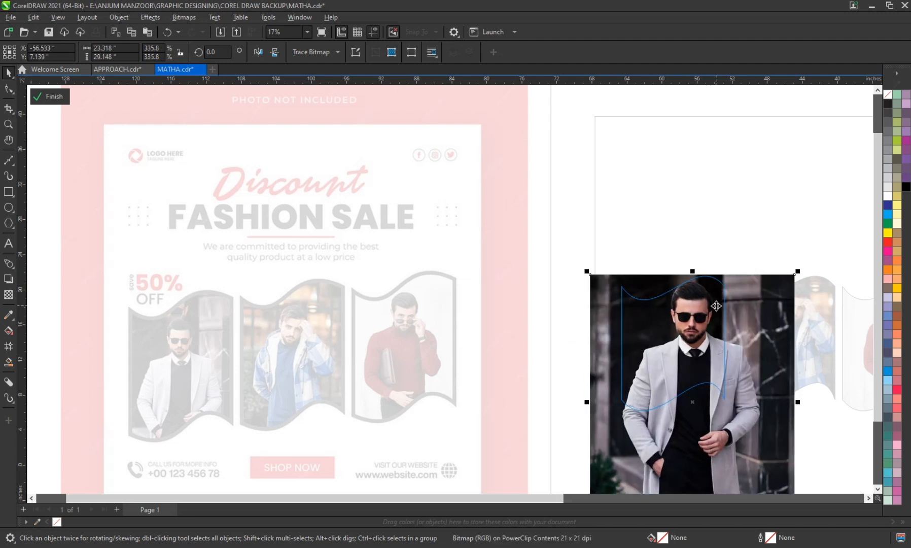
pyautogui.click(716, 305)
pyautogui.click(60, 100)
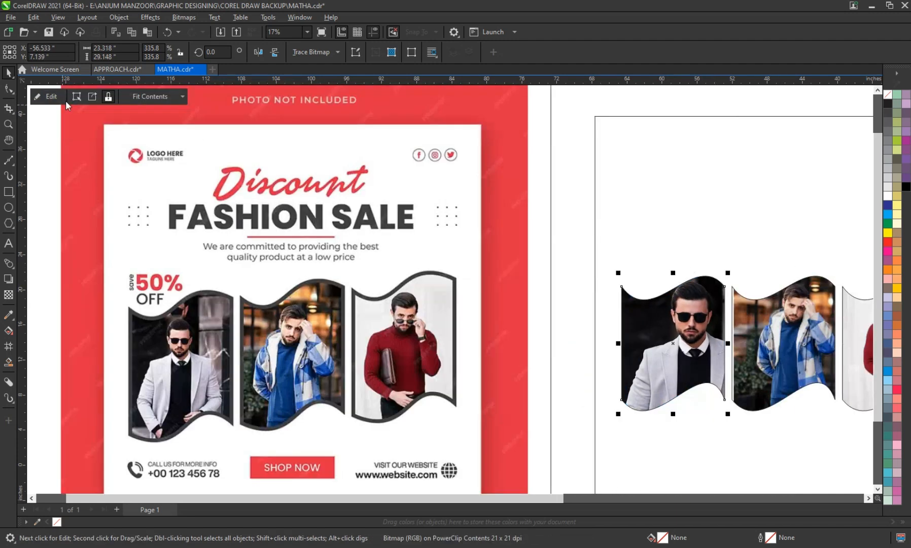
# Step: Select all three wavy photo frames and set their outline width to 36 pt
pyautogui.scroll(-3, 623, 266)
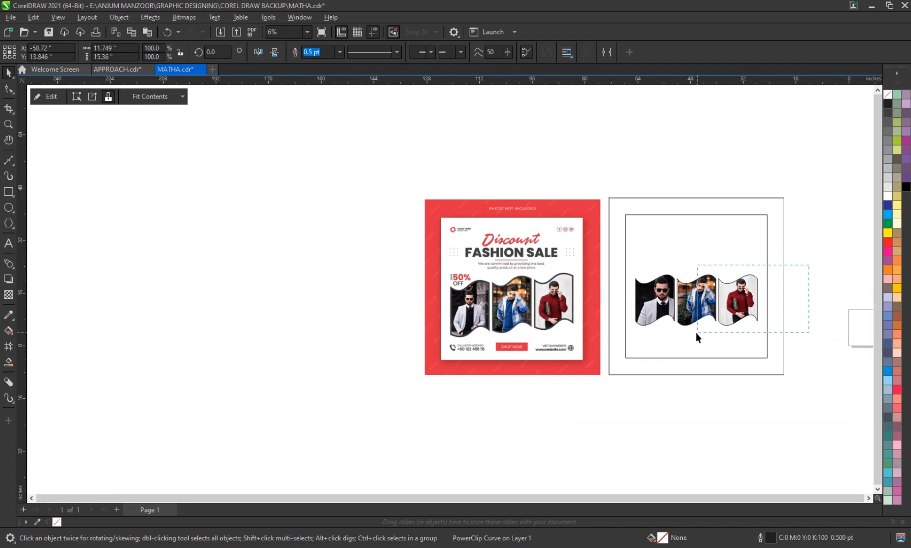
pyautogui.moveTo(649, 344); pyautogui.dragTo(606, 343)
pyautogui.click(478, 53)
pyautogui.click(458, 120)
pyautogui.click(478, 53)
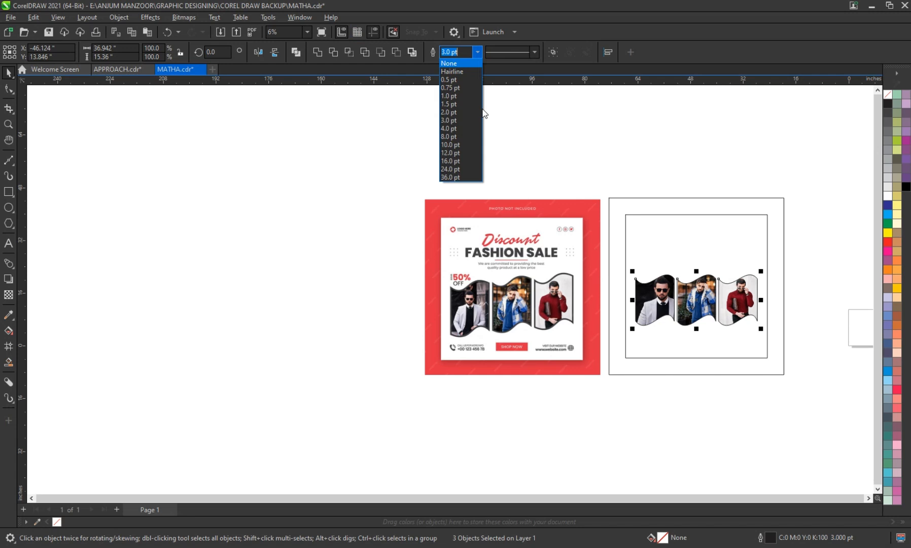
pyautogui.click(459, 152)
pyautogui.click(477, 52)
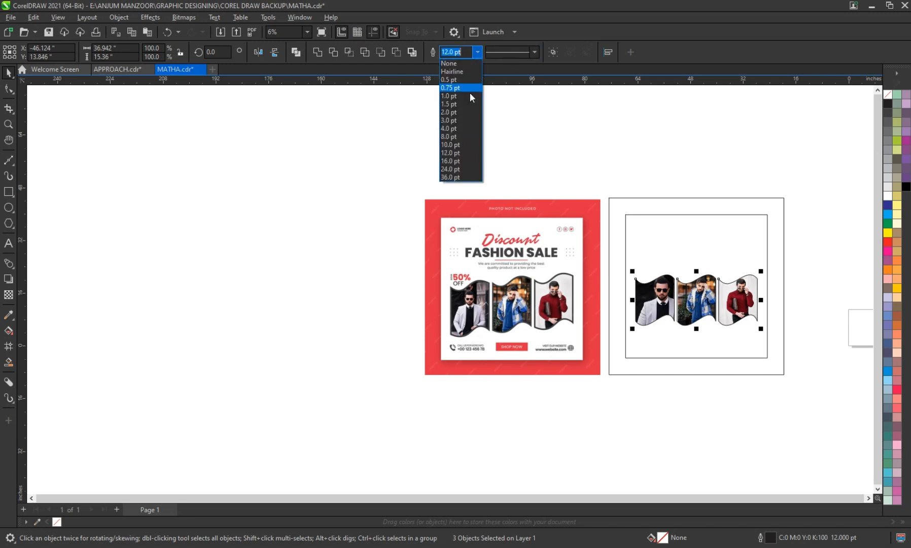
pyautogui.click(453, 168)
pyautogui.click(477, 52)
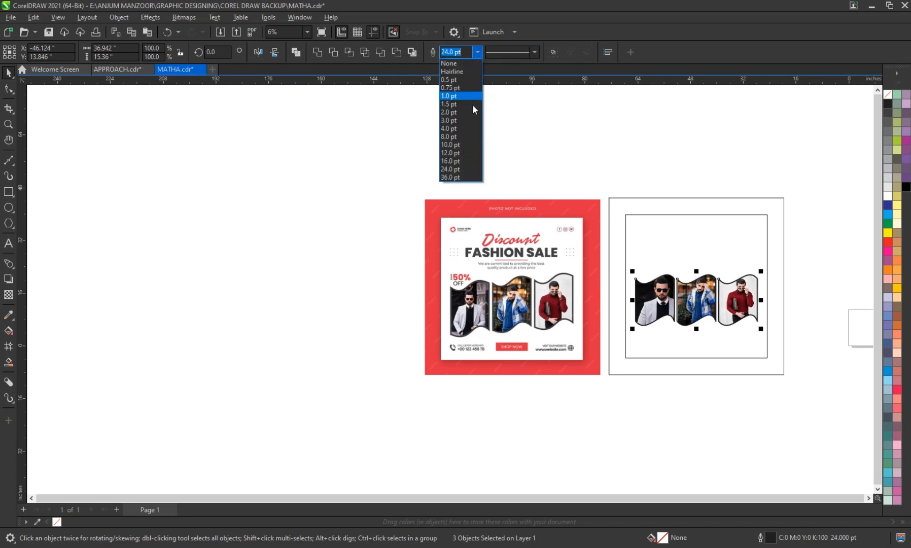
pyautogui.click(457, 175)
pyautogui.click(471, 175)
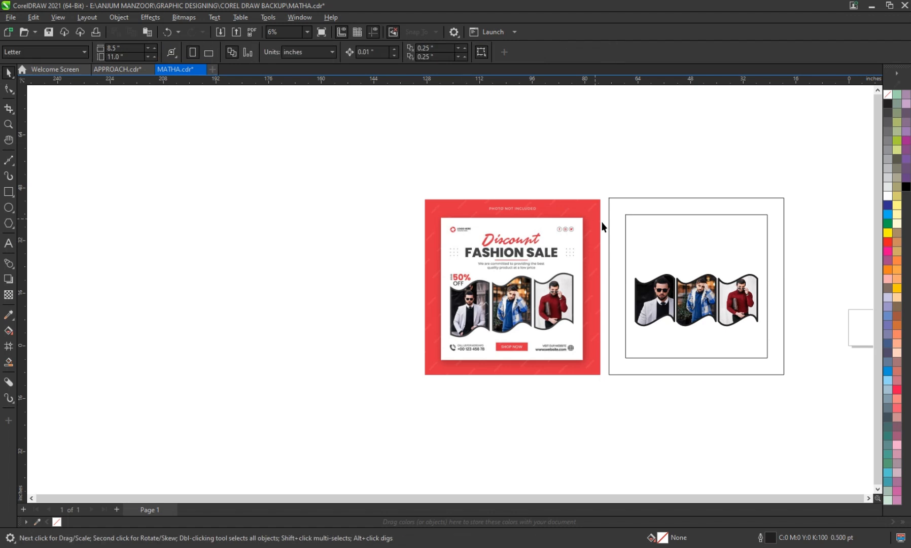
# Step: Draw an ellipse about 27 by 18 inches left of the reference poster and fill it with red sampled from the poster's border
pyautogui.scroll(1, 604, 226)
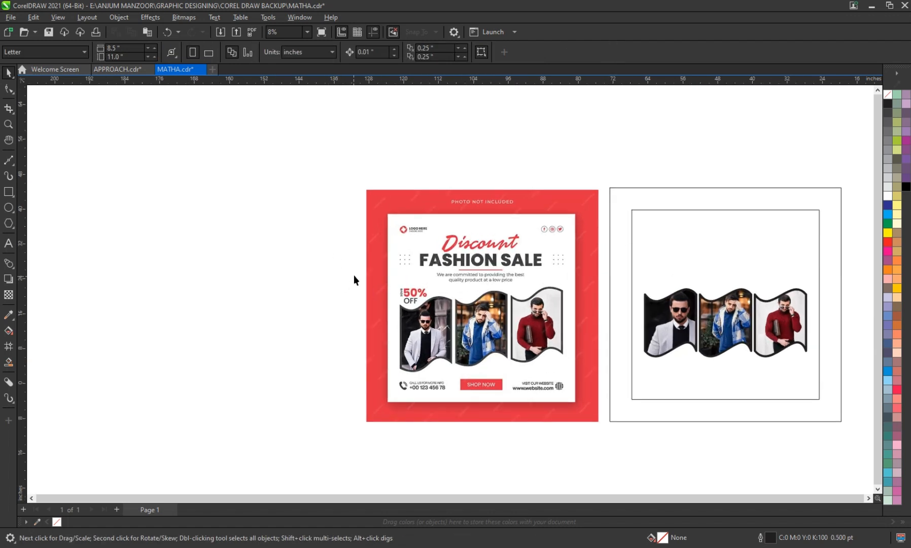
pyautogui.click(8, 207)
pyautogui.moveTo(94, 183); pyautogui.dragTo(218, 267)
pyautogui.click(9, 315)
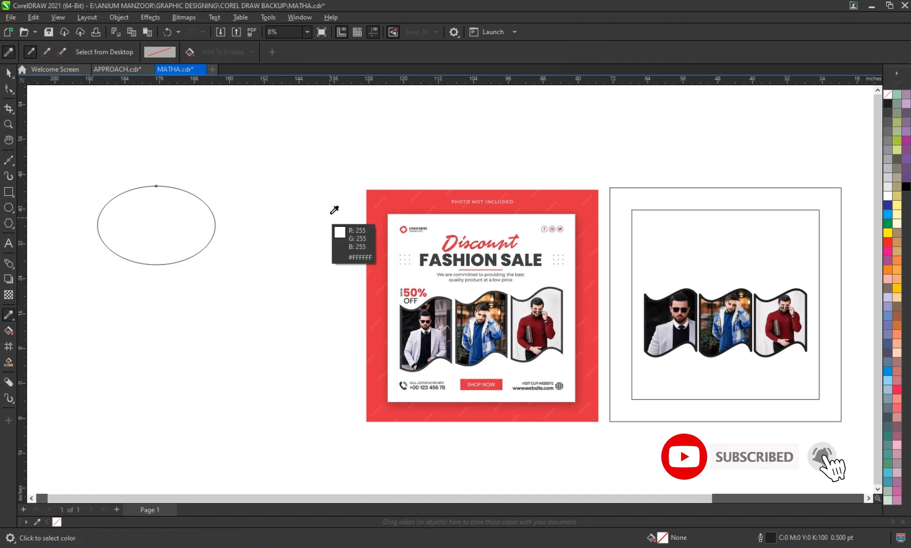
pyautogui.click(385, 198)
pyautogui.click(151, 231)
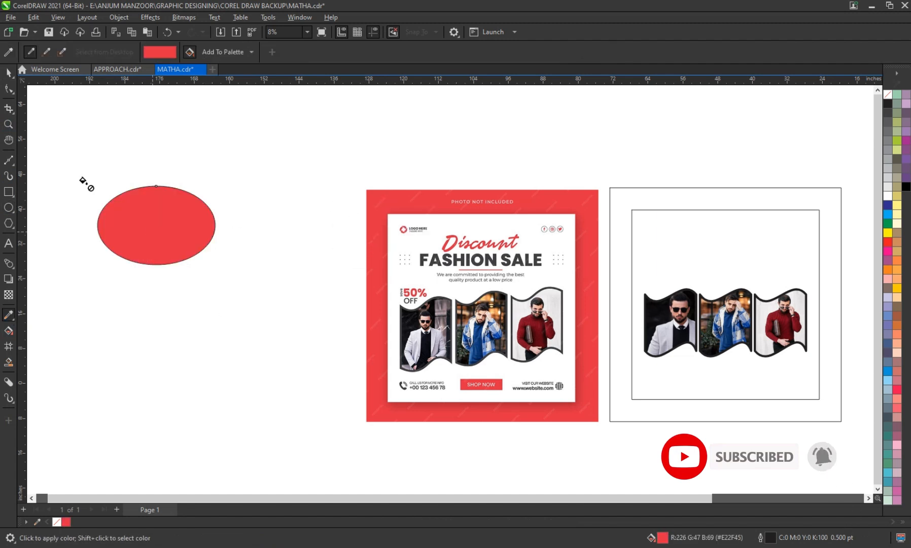
pyautogui.click(12, 72)
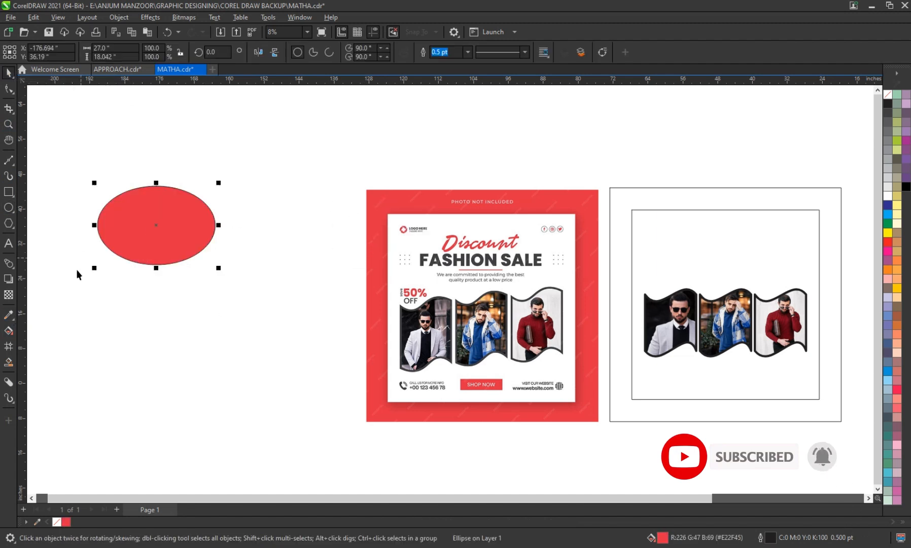
# Step: Fill the new poster's outer square with the red sampled from the reference border
pyautogui.click(9, 315)
pyautogui.click(622, 201)
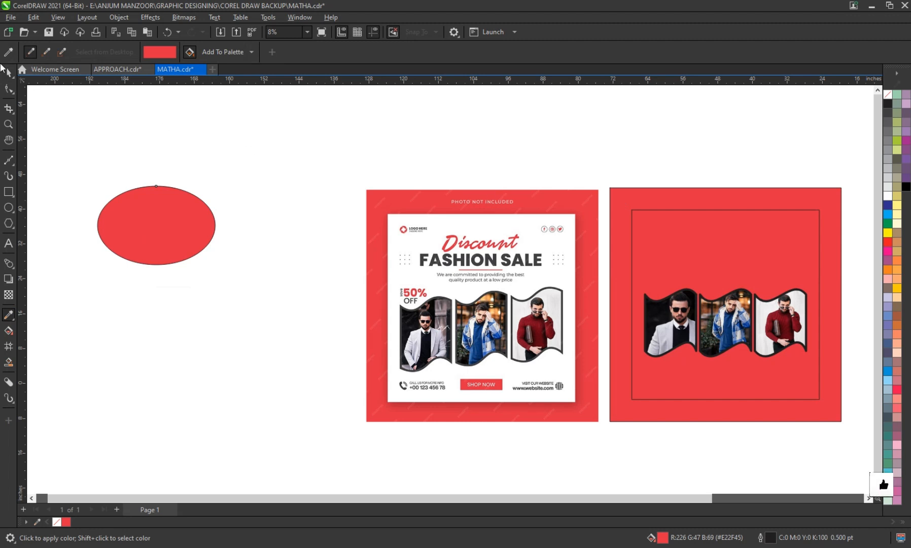
pyautogui.click(8, 73)
# Step: Fill the inner square behind the three photo frames with white
pyautogui.click(570, 185)
pyautogui.click(678, 227)
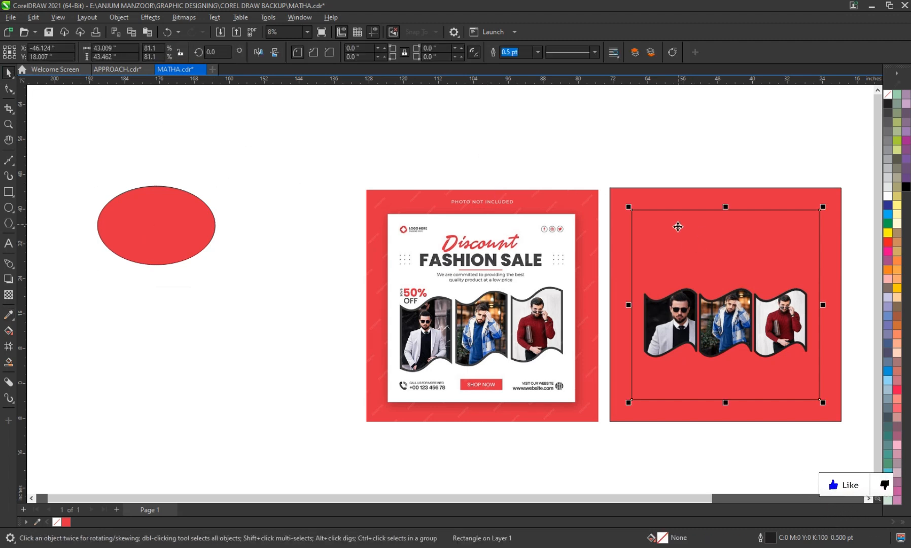
pyautogui.click(765, 108)
pyautogui.click(786, 237)
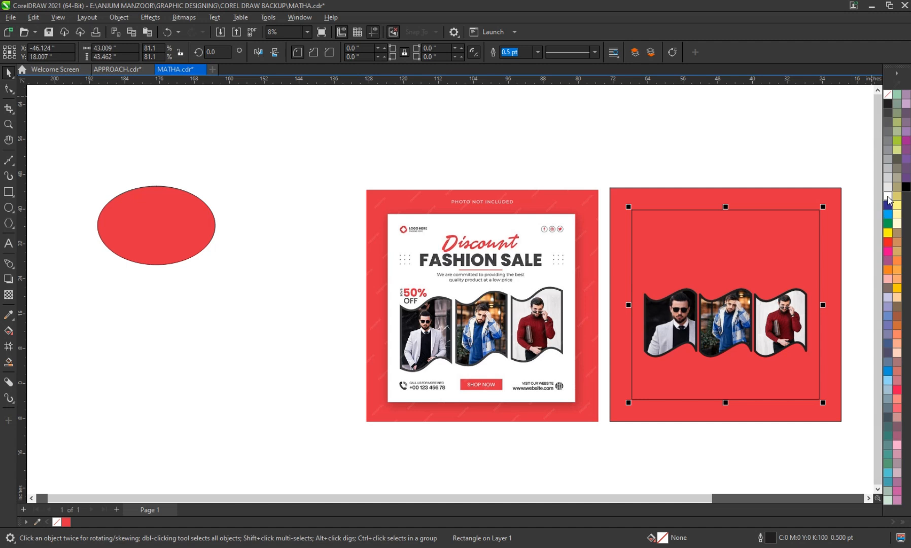
pyautogui.click(888, 197)
# Step: Remove the outlines from the red outer square and the white inner square
pyautogui.click(778, 140)
pyautogui.click(732, 198)
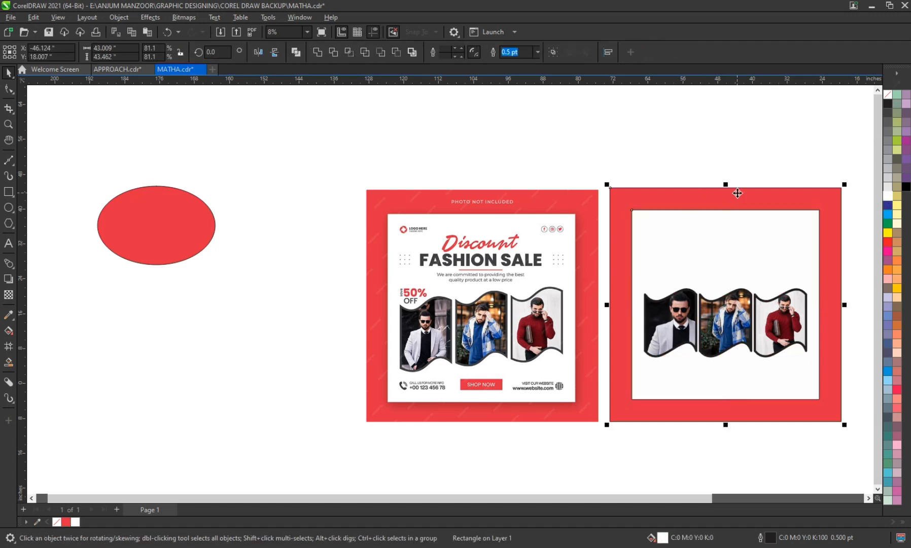
pyautogui.rightClick(891, 98)
pyautogui.click(793, 106)
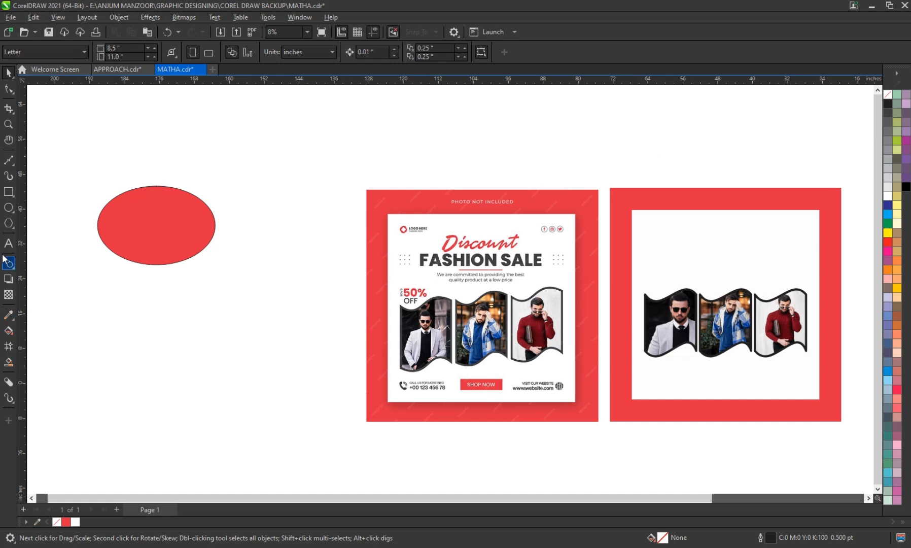
# Step: Draw a button rectangle about 12.7 by 3.1 inches below the photo frames and centre it horizontally on the white square
pyautogui.click(9, 192)
pyautogui.moveTo(216, 383)
pyautogui.mouseDown()
pyautogui.moveTo(738, 387)
pyautogui.moveTo(722, 391)
pyautogui.moveTo(721, 379)
pyautogui.mouseUp()
pyautogui.press('space')
pyautogui.keyDown('shift'); pyautogui.click(793, 375); pyautogui.keyUp('shift')
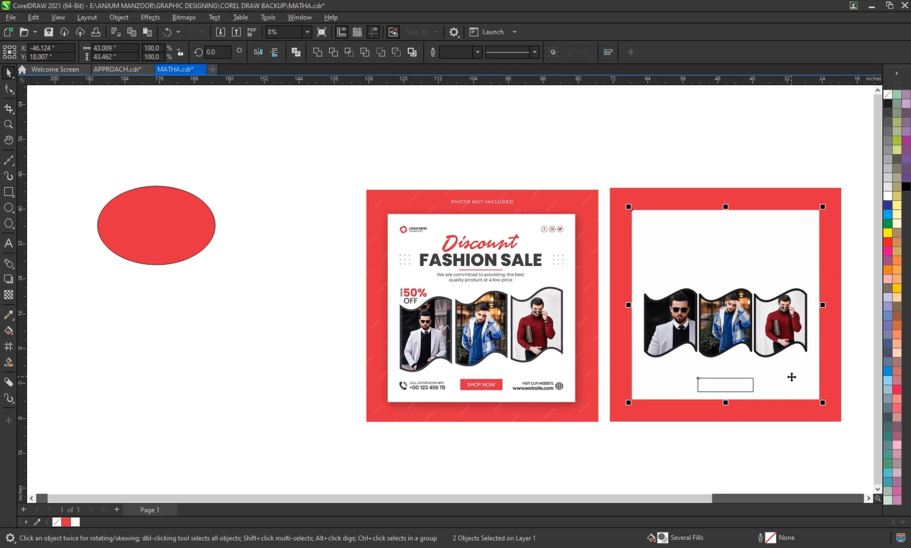
pyautogui.click(683, 144)
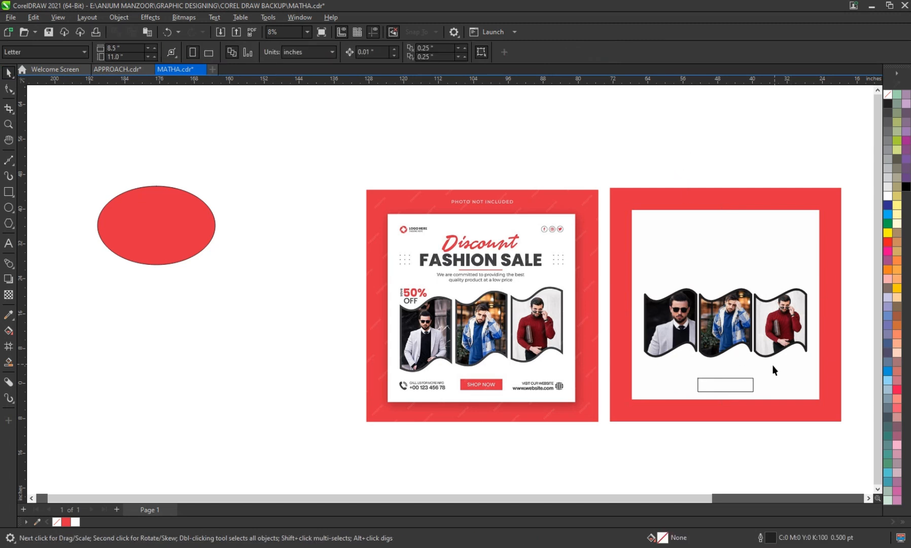
# Step: Fill the button rectangle with the palette red C0 M100 Y100 K0
pyautogui.doubleClick(729, 386)
pyautogui.click(888, 243)
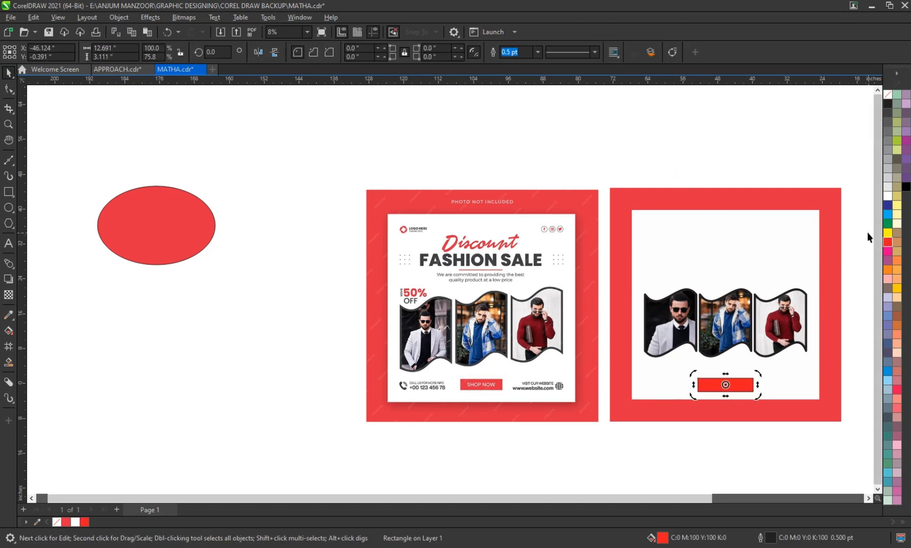
pyautogui.press('Escape')
# Step: Fill the button rectangle with the red sampled from the ellipse and remove its outline
pyautogui.click(728, 381)
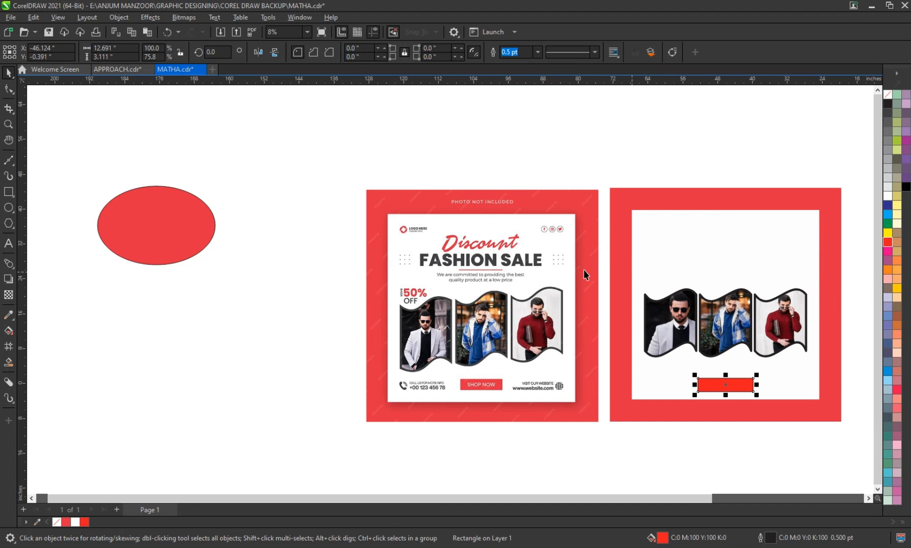
pyautogui.click(8, 314)
pyautogui.click(147, 217)
pyautogui.click(729, 383)
pyautogui.press('space')
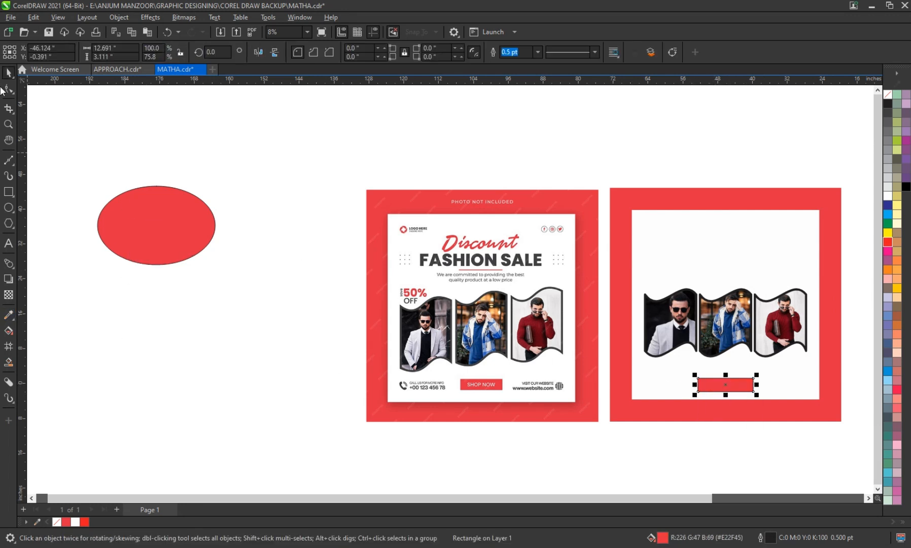
pyautogui.rightClick(886, 93)
pyautogui.click(864, 101)
pyautogui.press('Escape')
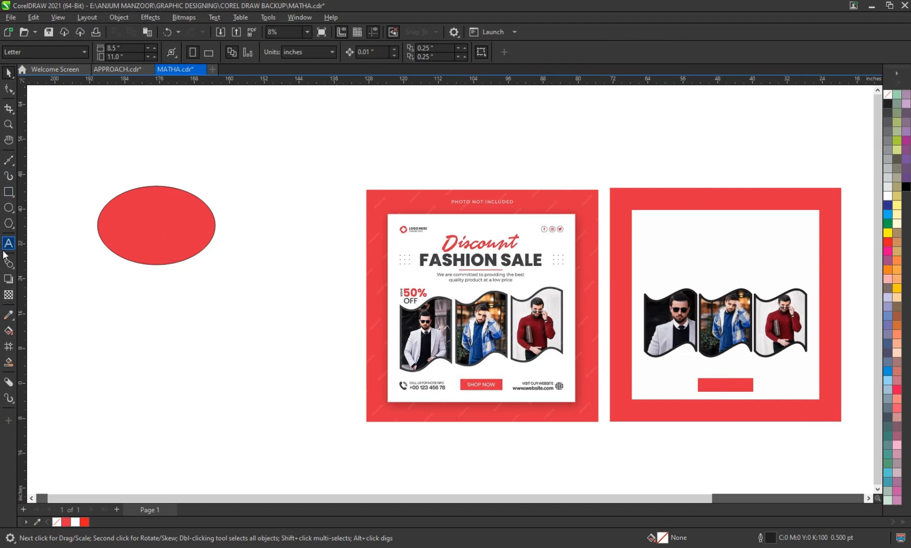
# Step: Draw a circle about 6.1 inches in diameter in the empty area beside the ellipse and fill it with 90% black
pyautogui.click(8, 208)
pyautogui.moveTo(249, 170); pyautogui.dragTo(281, 191)
pyautogui.press('space')
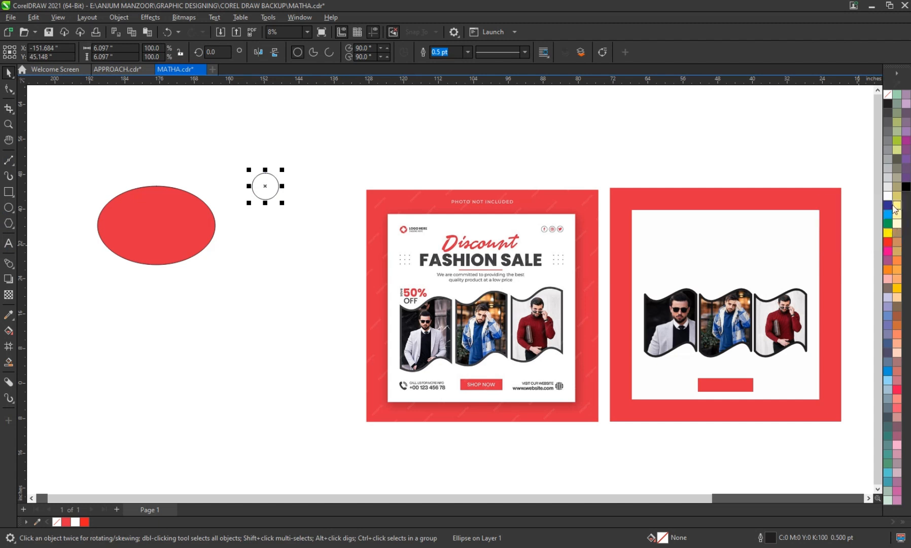
pyautogui.click(887, 103)
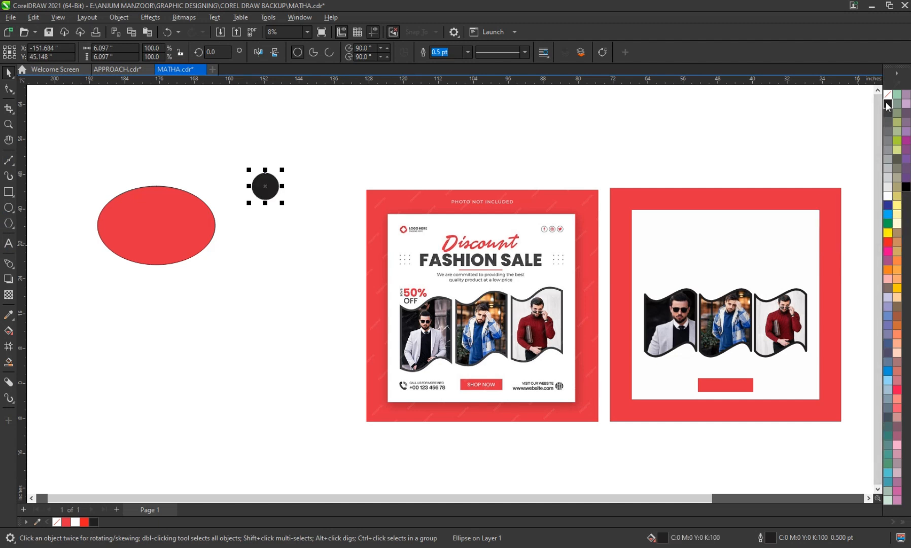
pyautogui.click(889, 114)
# Step: Shrink the dark circle to about 0.62 inch and duplicate it downward to build an evenly spaced column of four dots
pyautogui.moveTo(283, 173); pyautogui.dragTo(268, 194)
pyautogui.rightClick(267, 192)
pyautogui.click(316, 162)
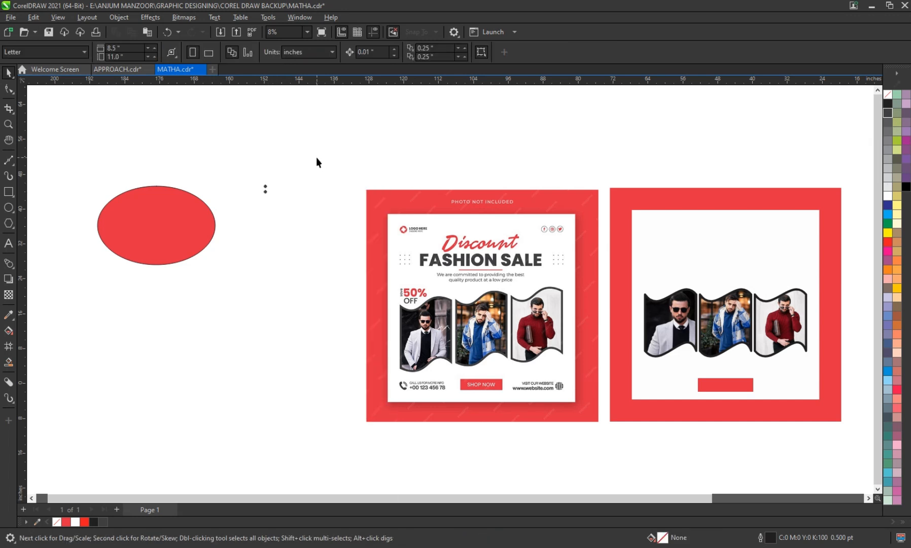
pyautogui.click(265, 191)
pyautogui.hotkey('ctrl', 'r')
pyautogui.hotkey('ctrl', 'r')
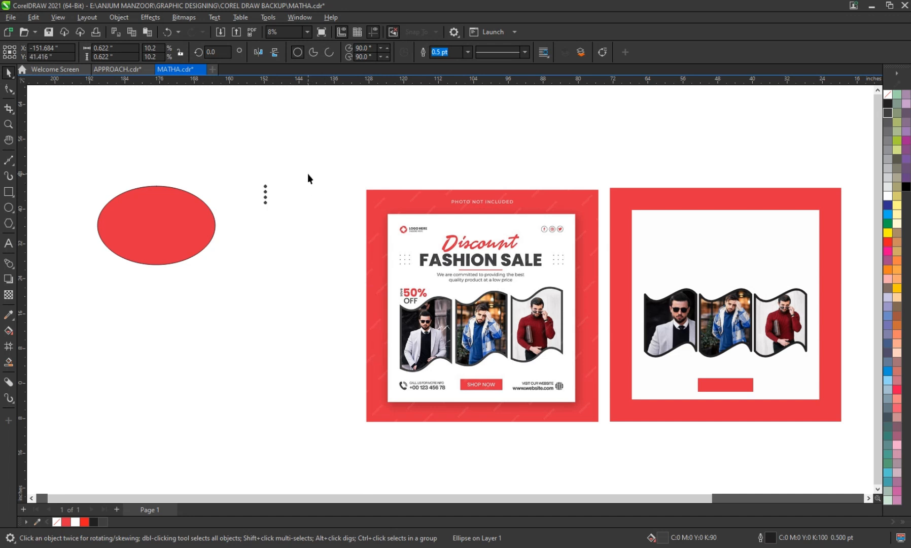
# Step: Duplicate the column of dots to the right twice to form a three-column dot grid, and select the whole grid
pyautogui.moveTo(252, 172); pyautogui.dragTo(286, 213)
pyautogui.rightClick(272, 195)
pyautogui.click(305, 165)
pyautogui.hotkey('ctrl', 'r')
pyautogui.click(303, 217)
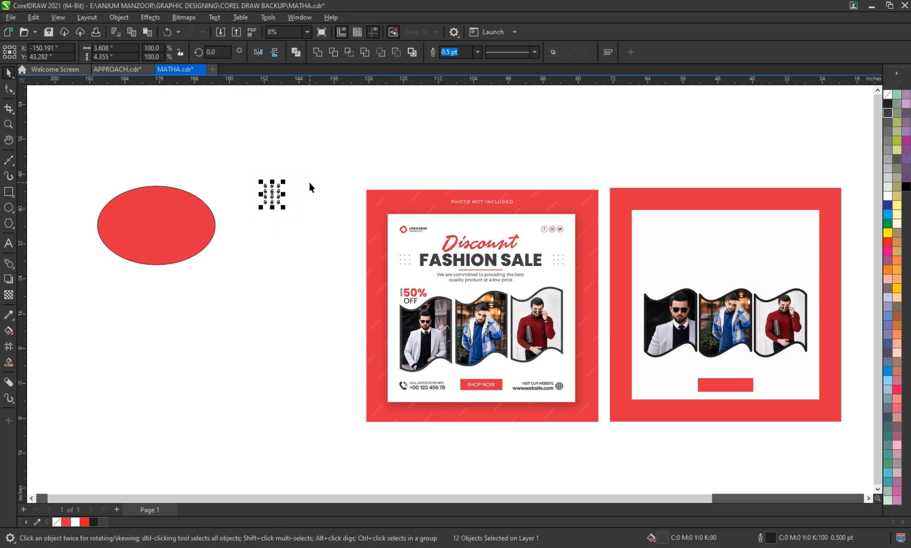
# Step: Set the outline width of all dots in the grid to Hairline and reselect the whole grid
pyautogui.click(478, 52)
pyautogui.click(387, 108)
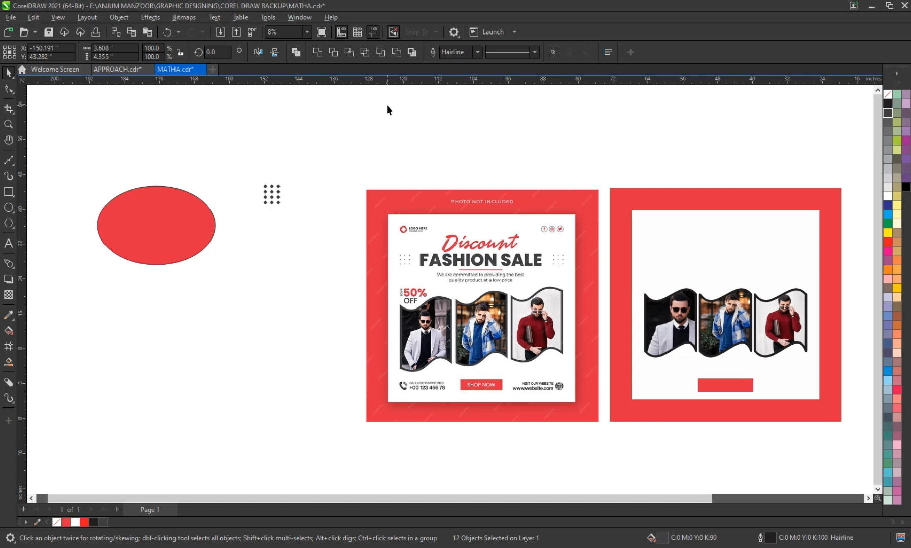
pyautogui.moveTo(246, 169); pyautogui.dragTo(303, 233)
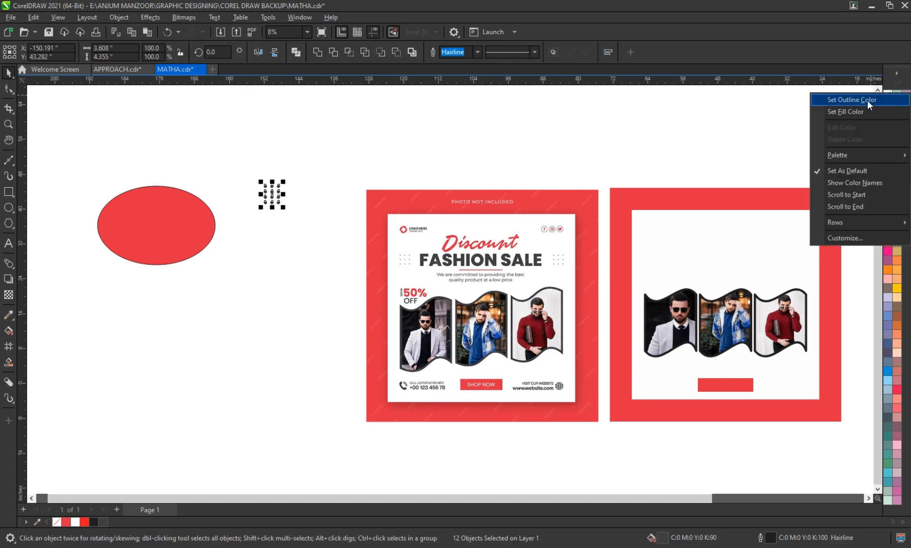
# Step: Place the dot grid near the left edge of the poster's white panel above the photos, with a matching copy near its right edge
pyautogui.moveTo(273, 196); pyautogui.dragTo(650, 239)
pyautogui.scroll(1, 652, 260)
pyautogui.scroll(-1, 712, 249)
pyautogui.moveTo(637, 159); pyautogui.dragTo(841, 256)
pyautogui.click(737, 137)
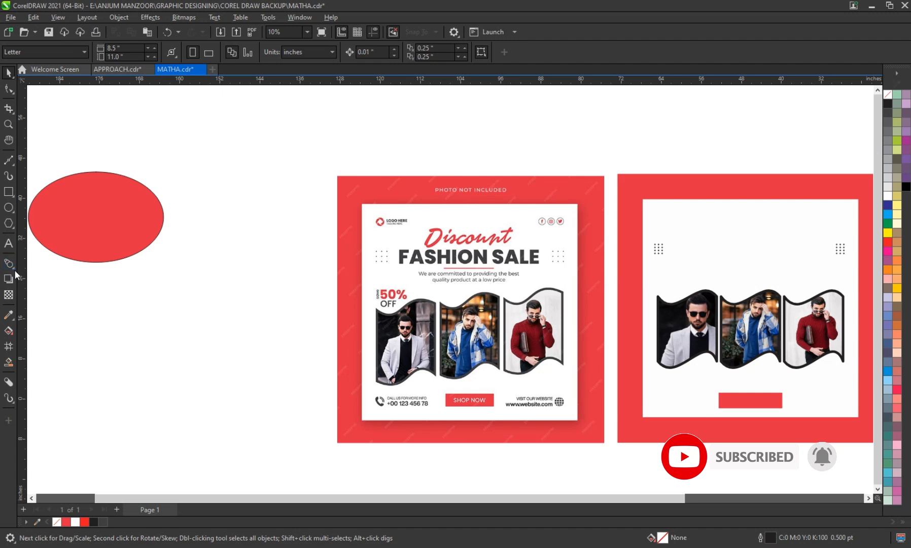
# Step: Delete the red ellipse and the reference poster image, leaving only the recreated poster
pyautogui.click(111, 219)
pyautogui.press('Delete')
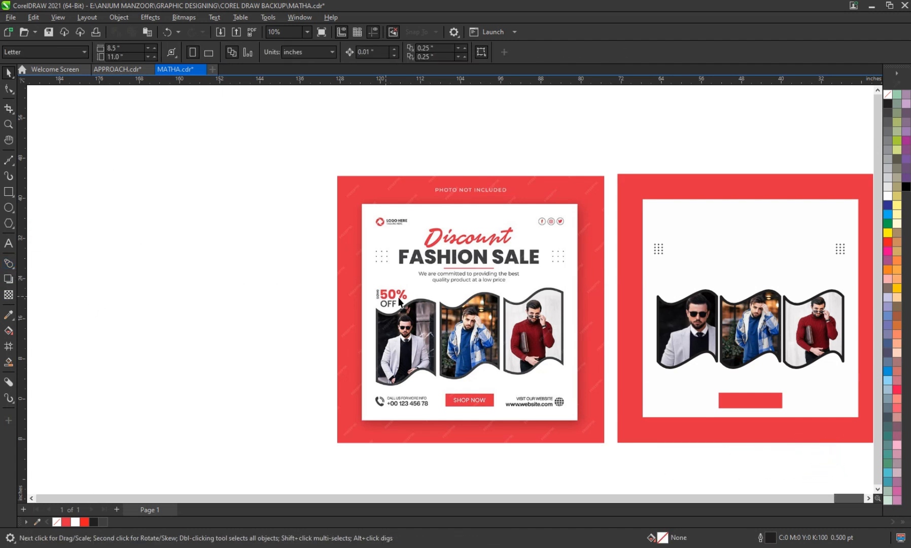
pyautogui.click(472, 297)
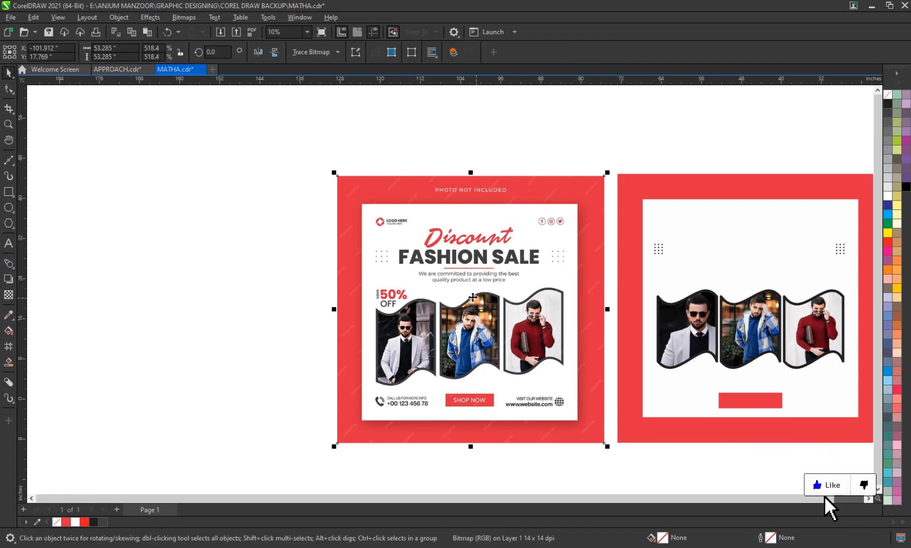
pyautogui.scroll(1, 458, 290)
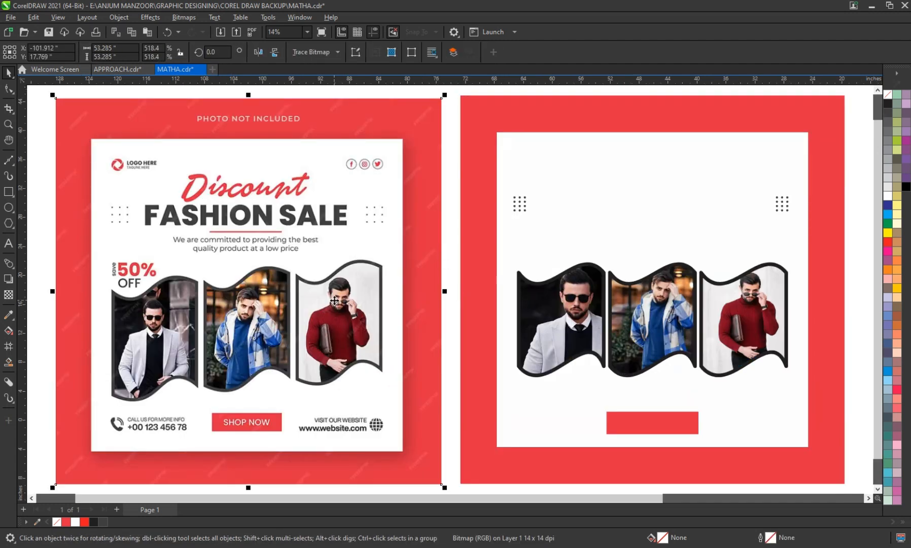
pyautogui.press('Delete')
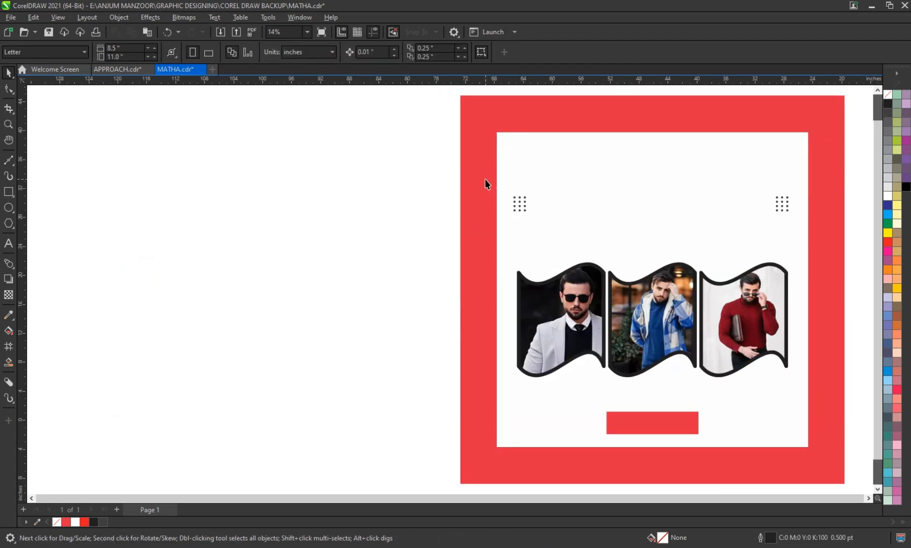
# Step: Fit the recreated poster in the view and preview it full screen
pyautogui.press('F5')
pyautogui.press('F4')
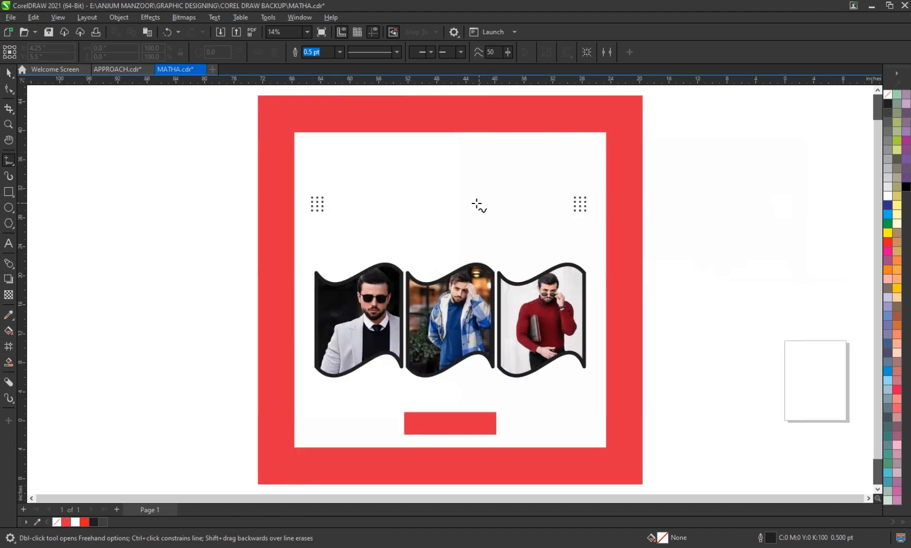
pyautogui.press('F9')
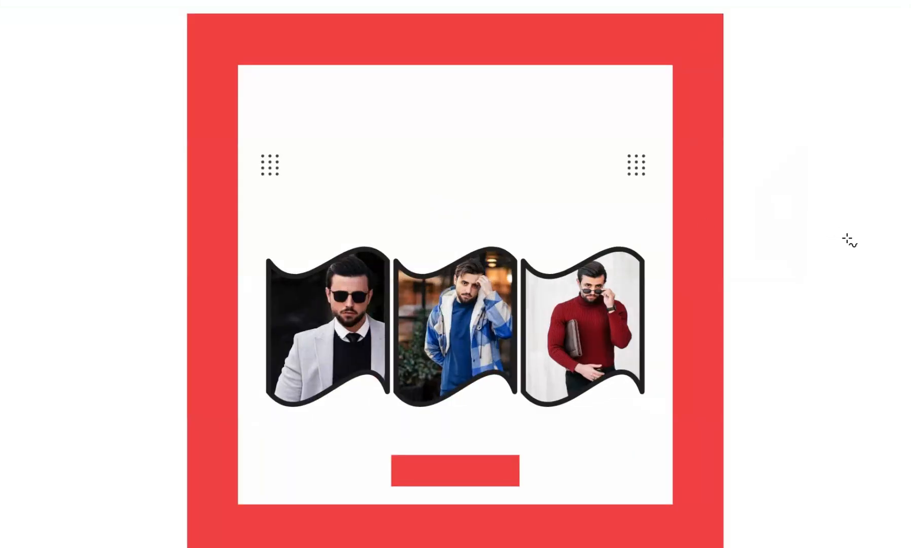